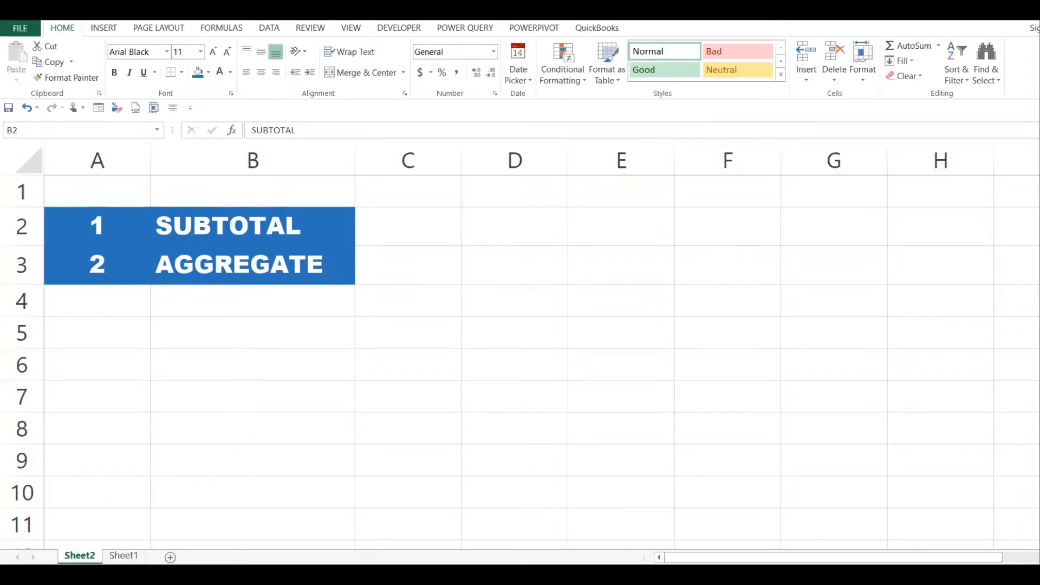
Open Sheet1 and examine its three product sales groups, their Subtotal rows and the Overall total row
{"action": "left_click", "coordinate": [124, 556]}
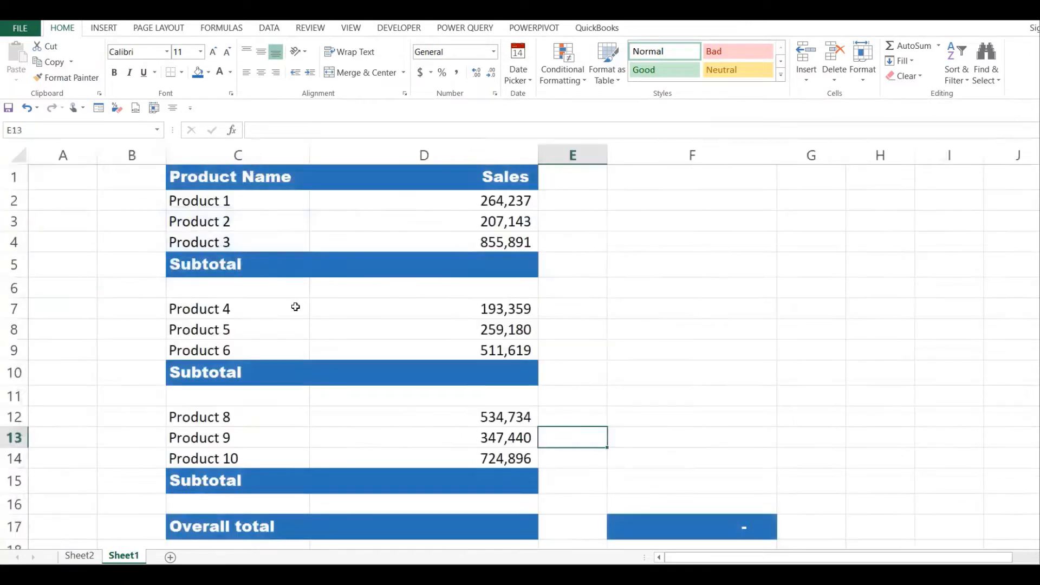
{"action": "left_click", "coordinate": [295, 307]}
{"action": "left_click", "coordinate": [425, 212]}
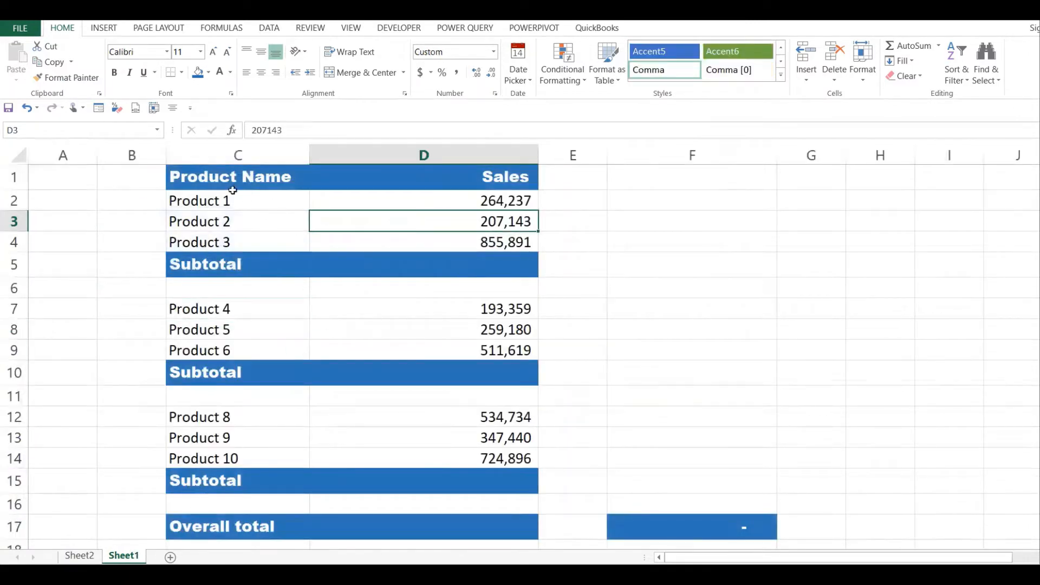
{"action": "left_click", "coordinate": [255, 179]}
{"action": "left_click", "coordinate": [497, 176]}
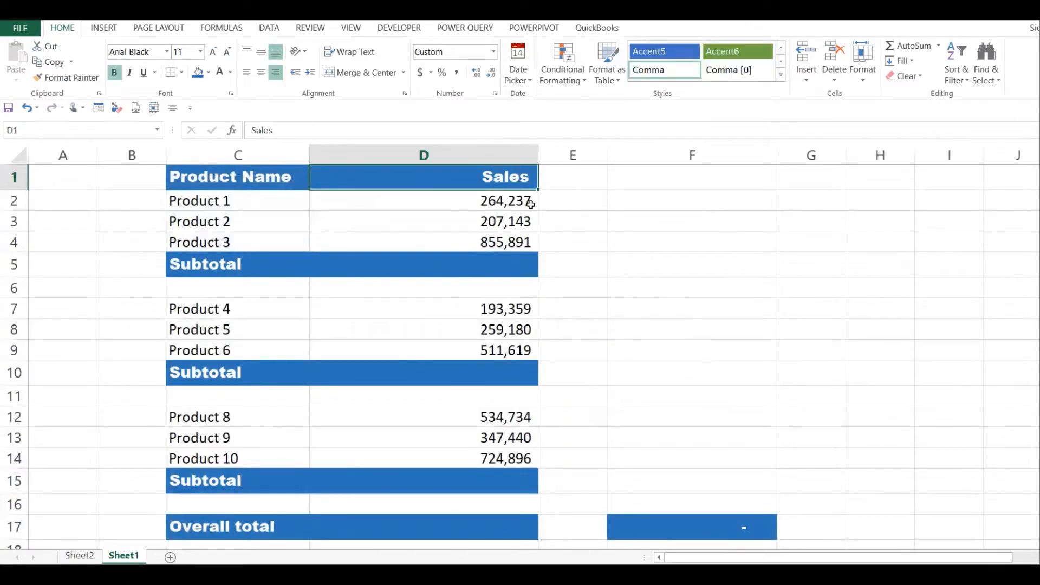
{"action": "left_click", "coordinate": [339, 247]}
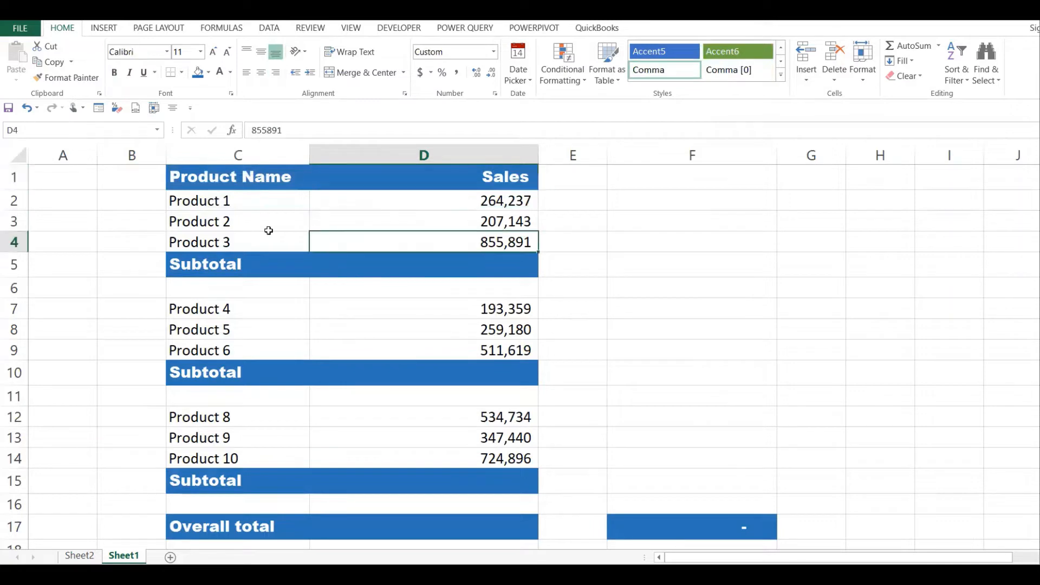
{"action": "left_click_drag", "start_coordinate": [291, 201], "coordinate": [488, 236]}
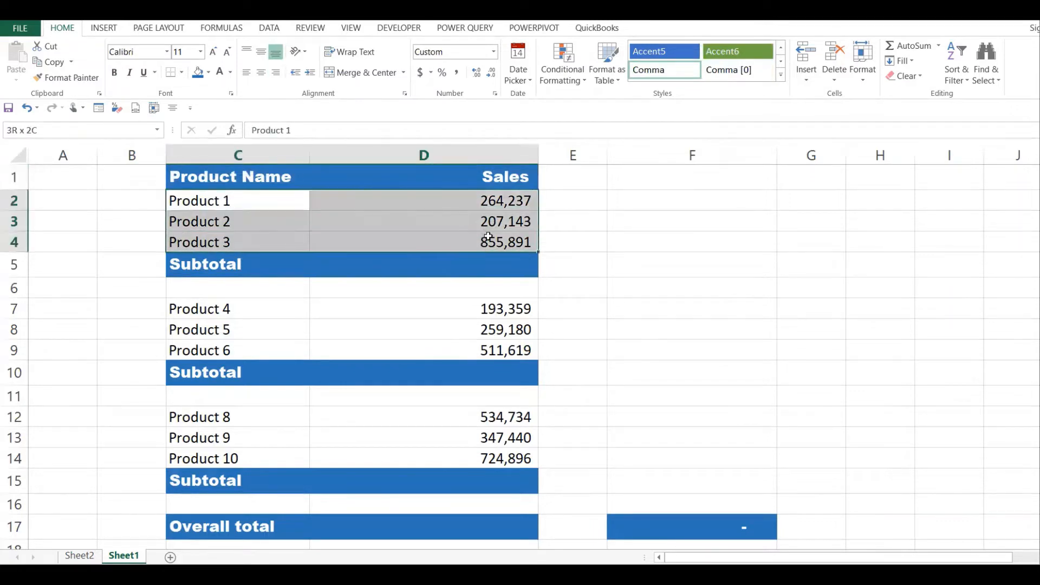
{"action": "left_click_drag", "start_coordinate": [214, 312], "coordinate": [420, 352]}
{"action": "left_click_drag", "start_coordinate": [235, 424], "coordinate": [453, 458]}
{"action": "left_click", "coordinate": [228, 520]}
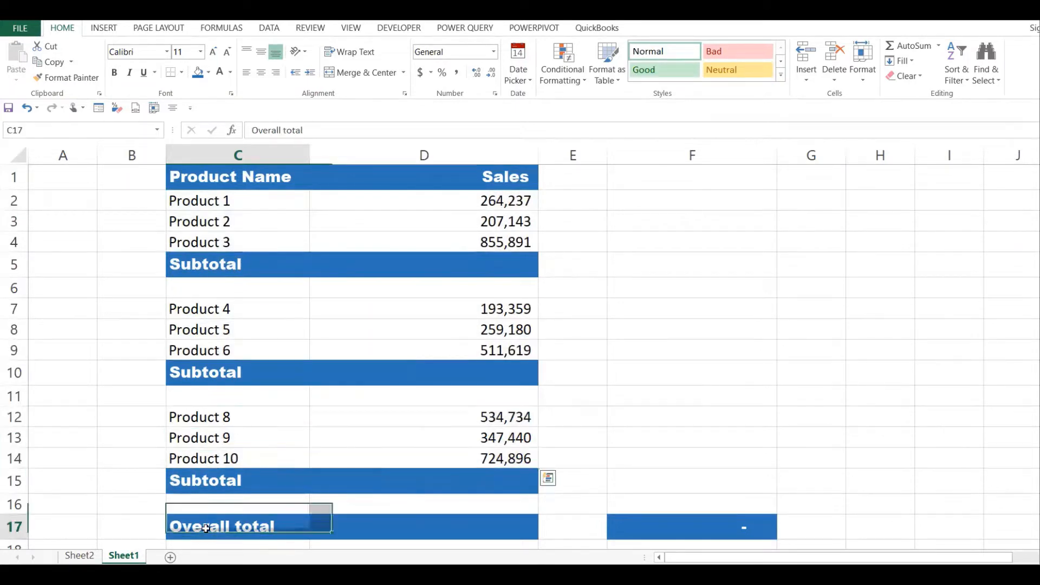
{"action": "left_click", "coordinate": [461, 517]}
{"action": "left_click", "coordinate": [502, 283]}
{"action": "left_click", "coordinate": [513, 262]}
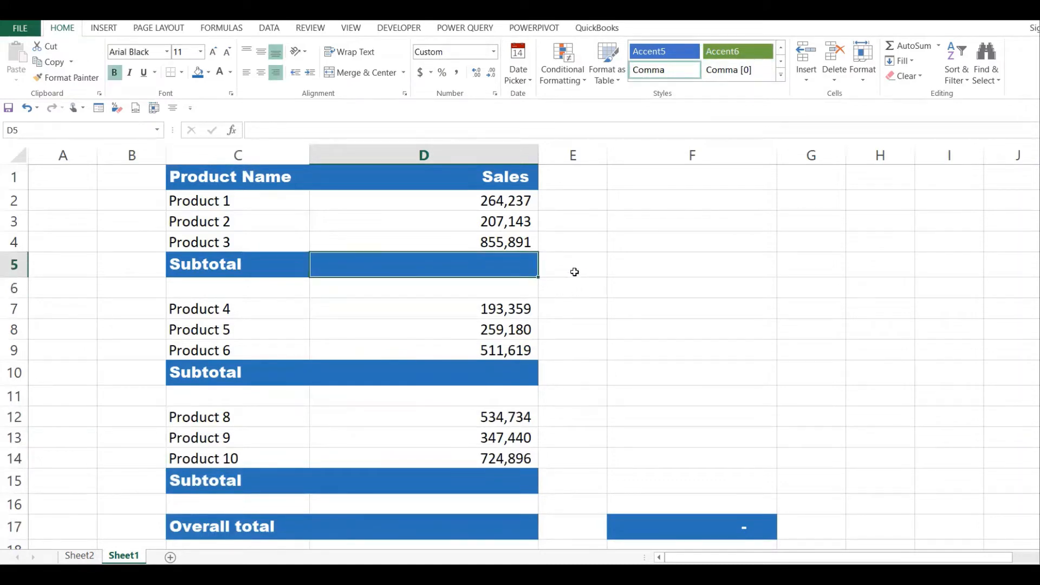
{"action": "left_click_drag", "start_coordinate": [518, 200], "coordinate": [513, 238]}
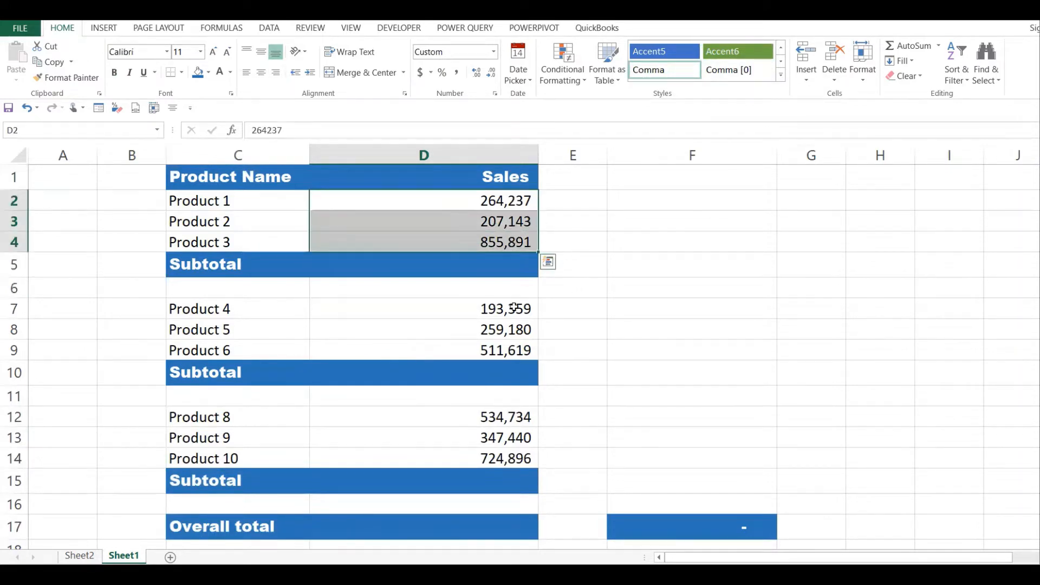
{"action": "left_click", "coordinate": [497, 365]}
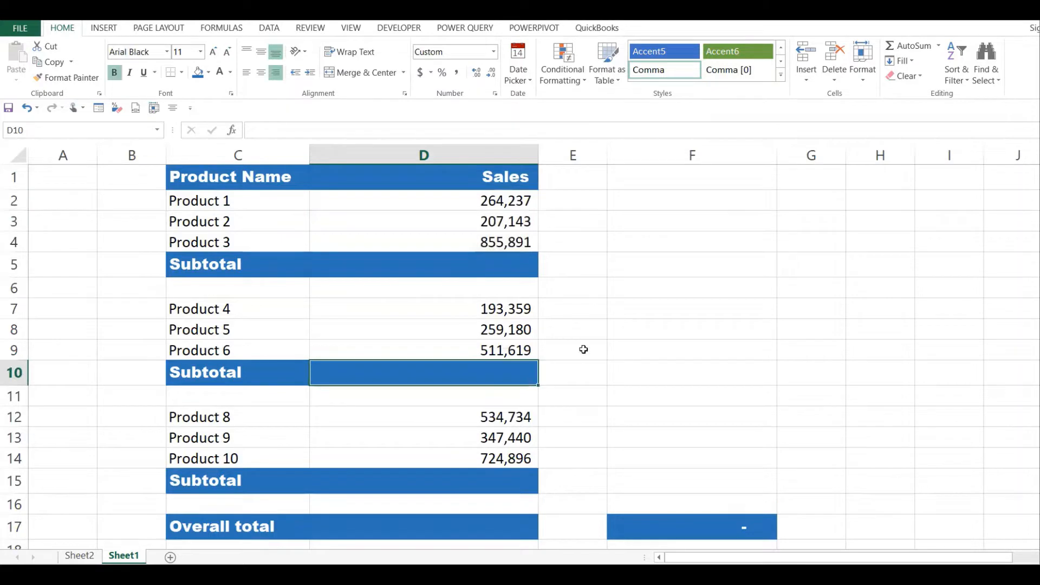
Enter the formula =SUBTOTAL(2,D2:D4) in cell D5 to count the sales values of the first product group
{"action": "left_click", "coordinate": [457, 262]}
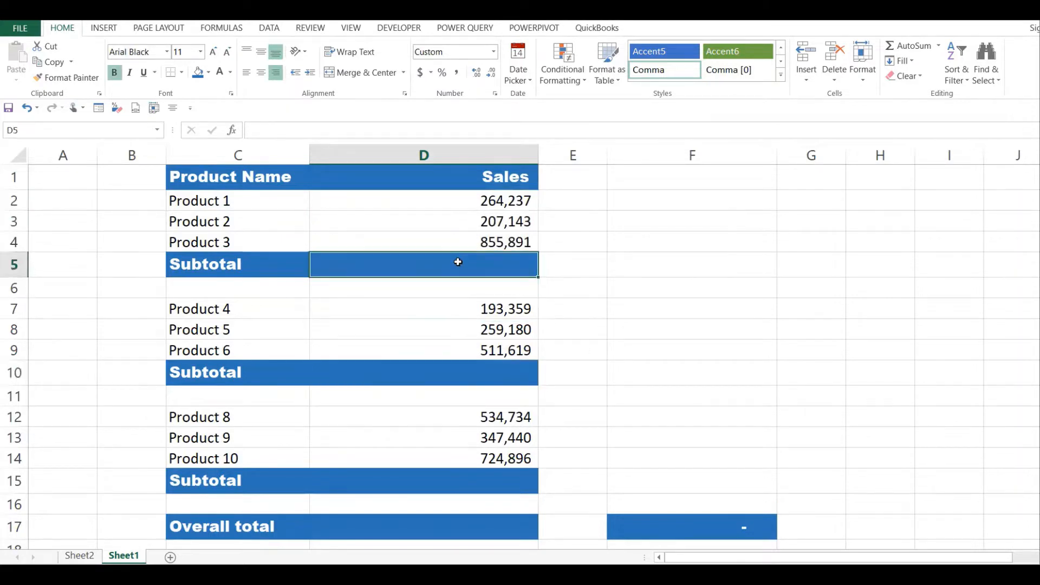
{"action": "type", "text": "=SUB"}
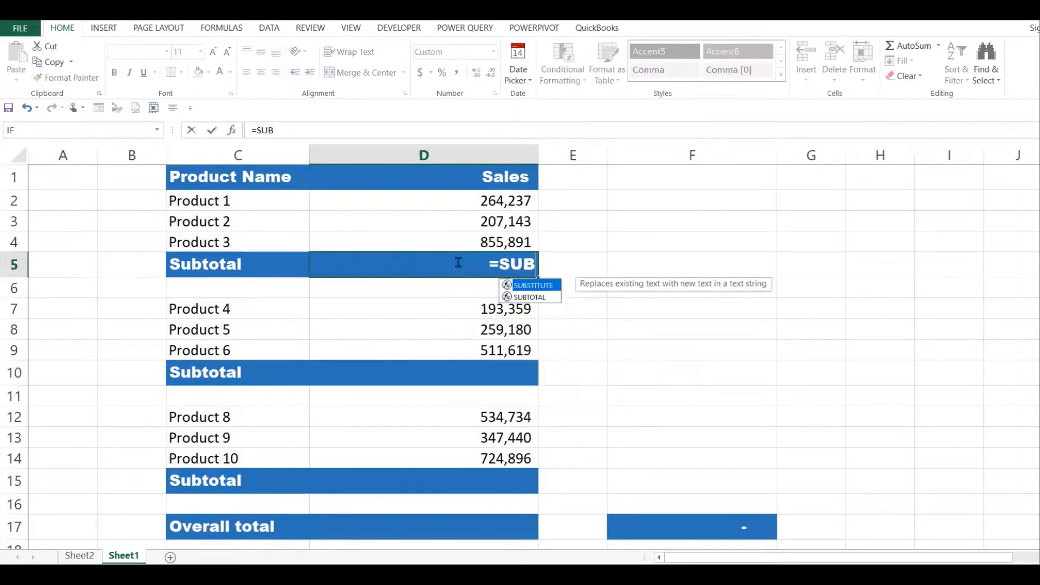
{"action": "type", "text": "TOTAL"}
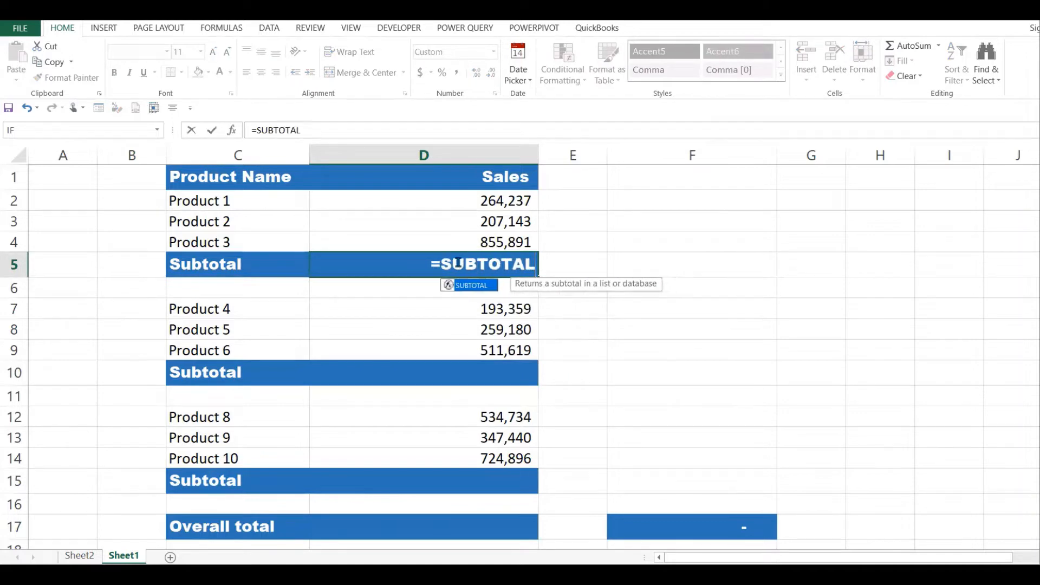
{"action": "type", "text": "("}
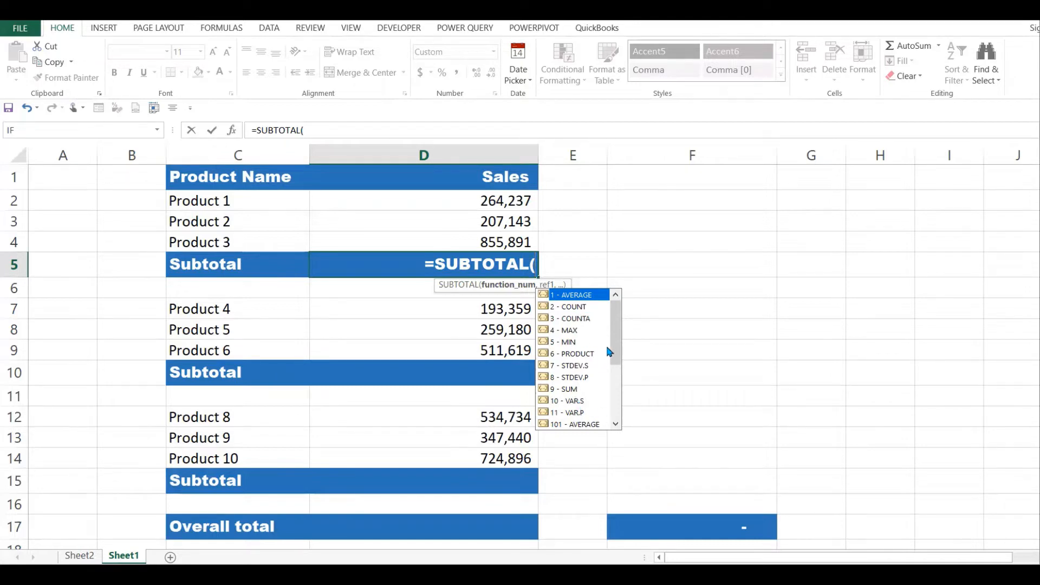
{"action": "left_click_drag", "start_coordinate": [612, 338], "coordinate": [613, 317]}
{"action": "left_click", "coordinate": [584, 308]}
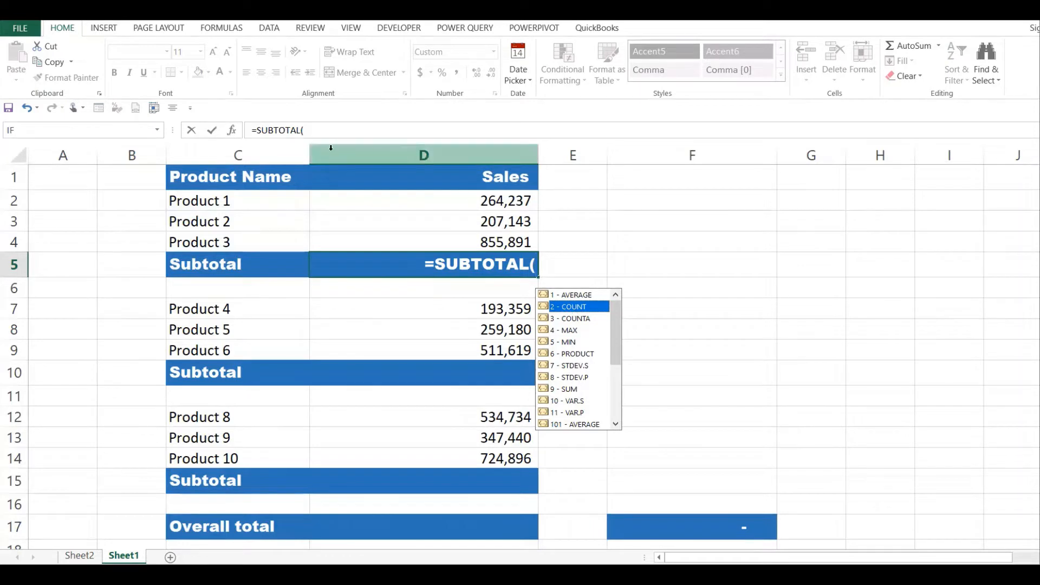
{"action": "left_click", "coordinate": [317, 132]}
{"action": "type", "text": "2"}
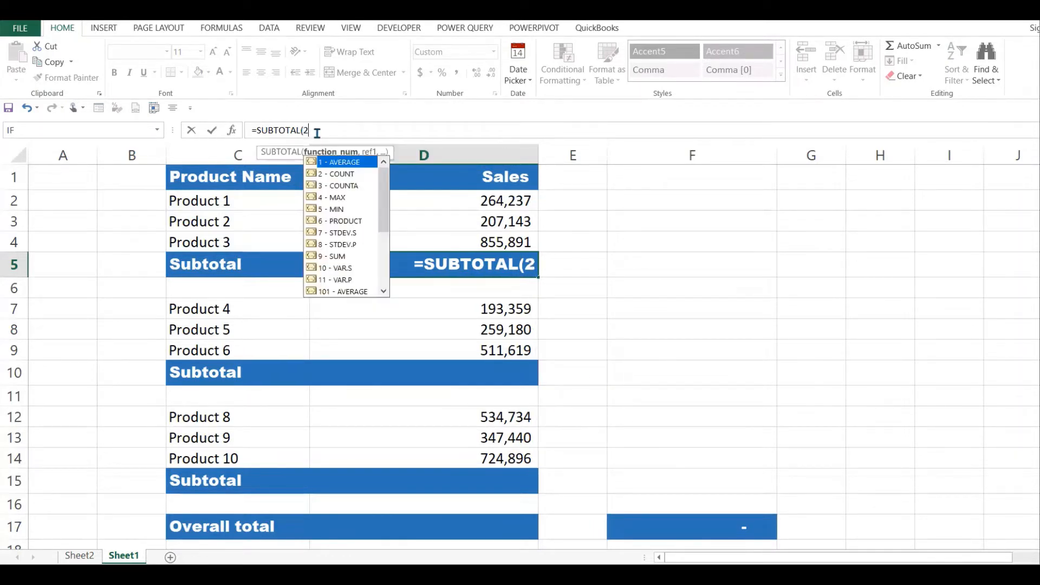
{"action": "type", "text": ","}
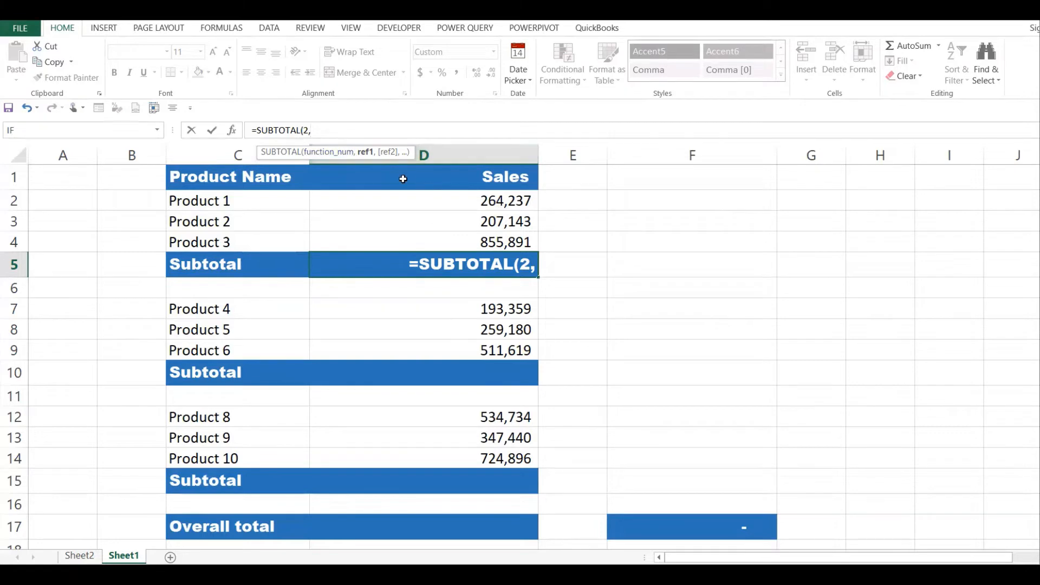
{"action": "left_click_drag", "start_coordinate": [505, 202], "coordinate": [508, 238]}
{"action": "type", "text": ")"}
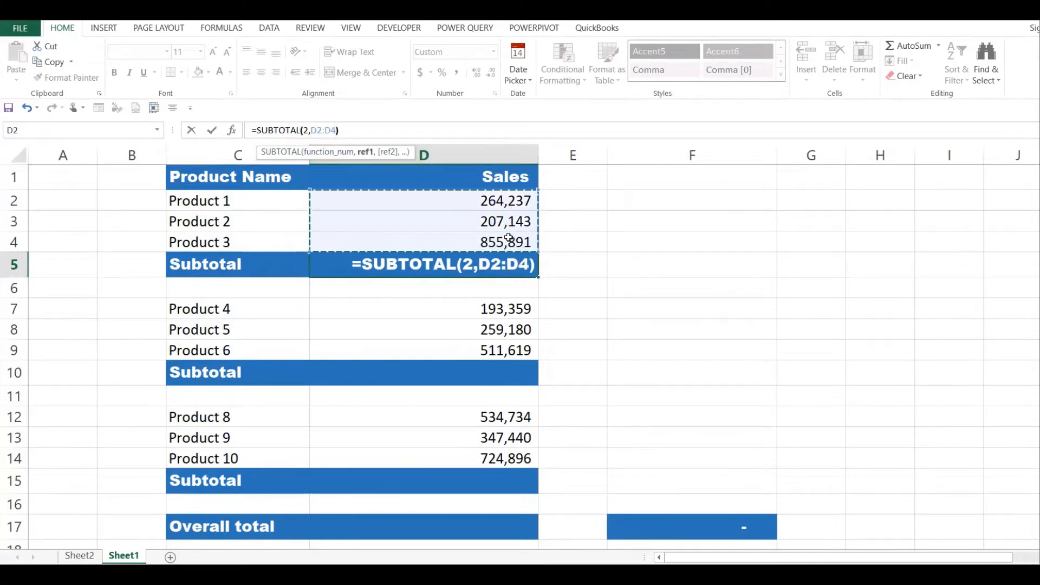
{"action": "key", "text": "Return"}
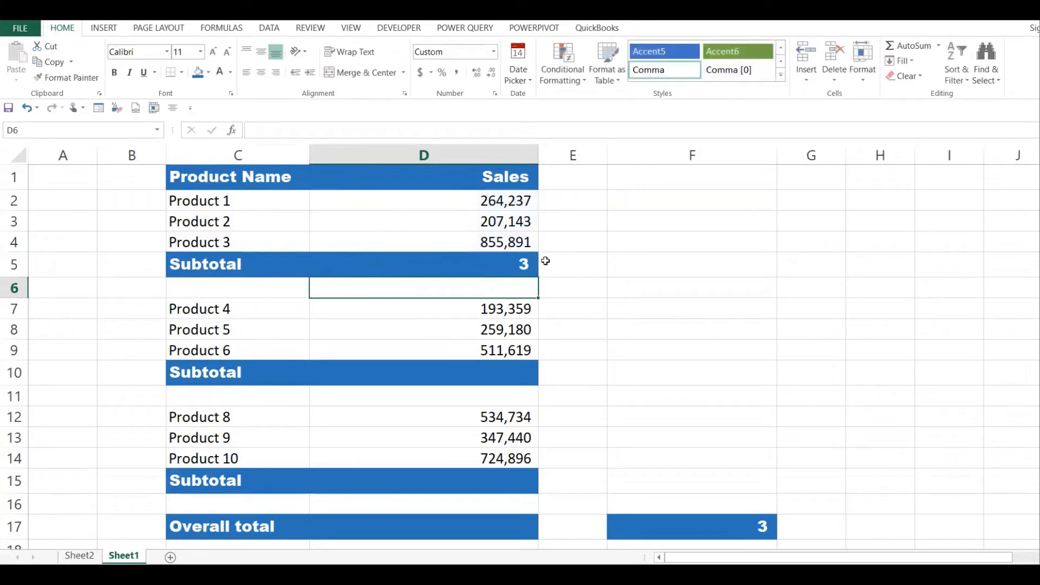
Change the function number of the SUBTOTAL formula in D5 to 4 (MAX), keeping the range D2:D4
{"action": "left_click", "coordinate": [528, 259]}
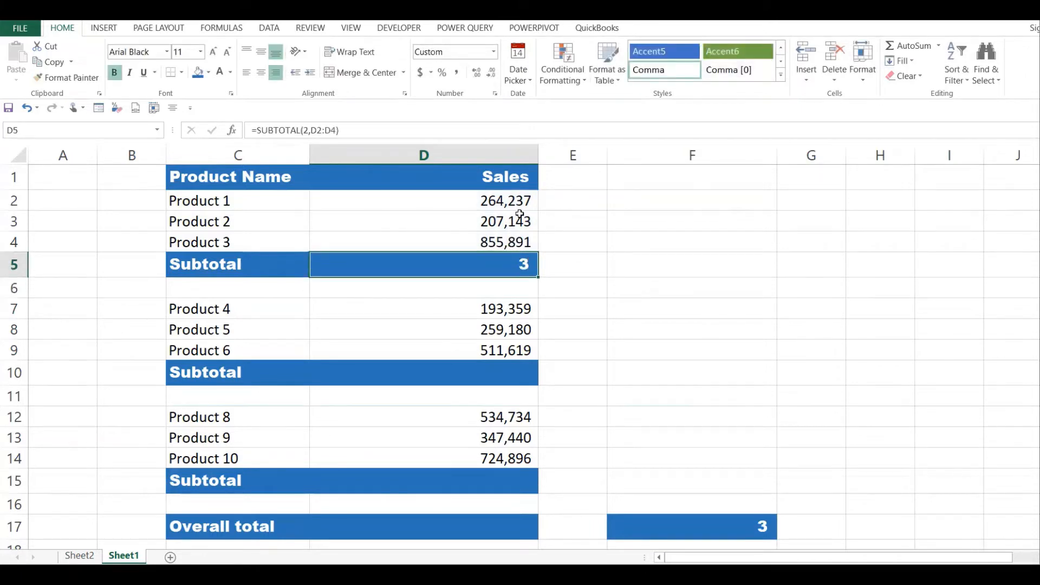
{"action": "left_click_drag", "start_coordinate": [520, 202], "coordinate": [536, 251]}
{"action": "left_click", "coordinate": [528, 262]}
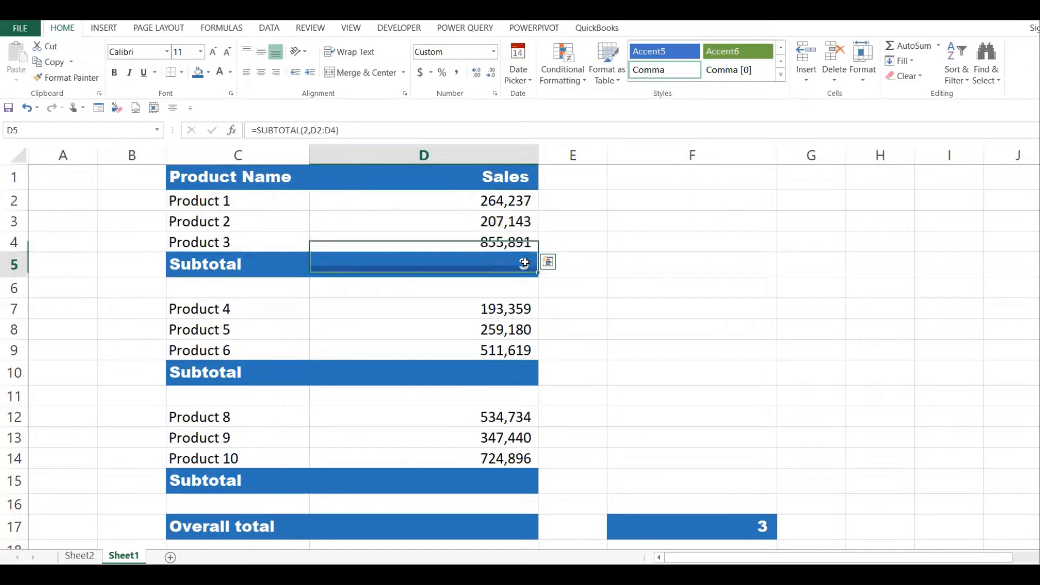
{"action": "left_click", "coordinate": [308, 130]}
{"action": "key", "text": "BackSpace"}
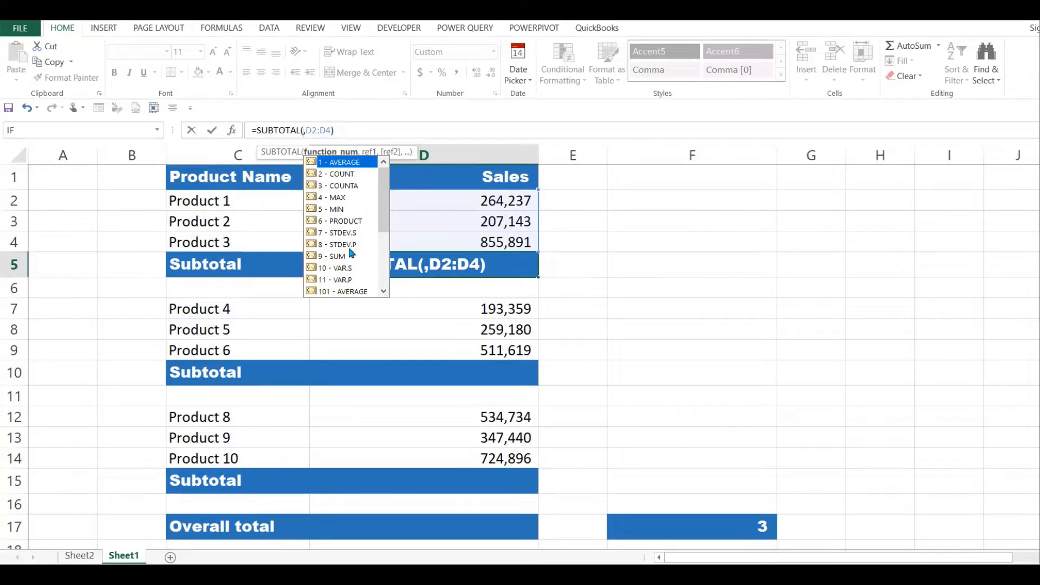
{"action": "left_click", "coordinate": [342, 198]}
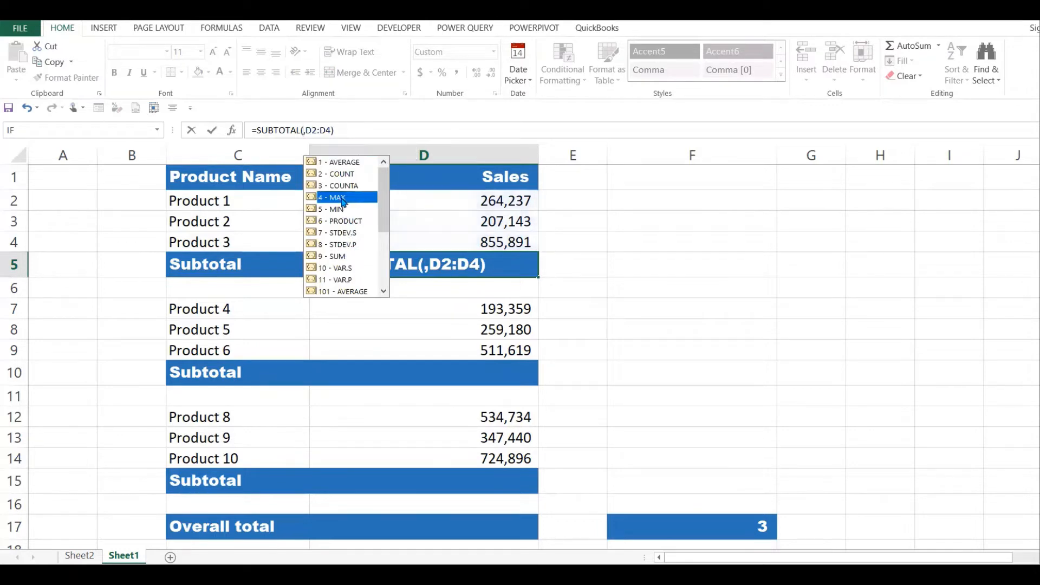
{"action": "double_click", "coordinate": [341, 198]}
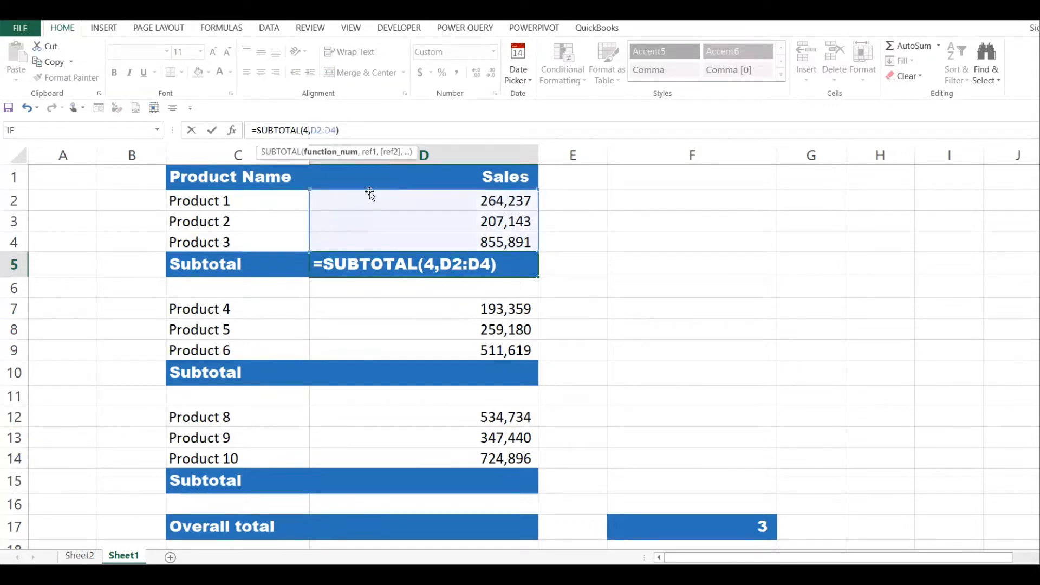
{"action": "key", "text": "Return"}
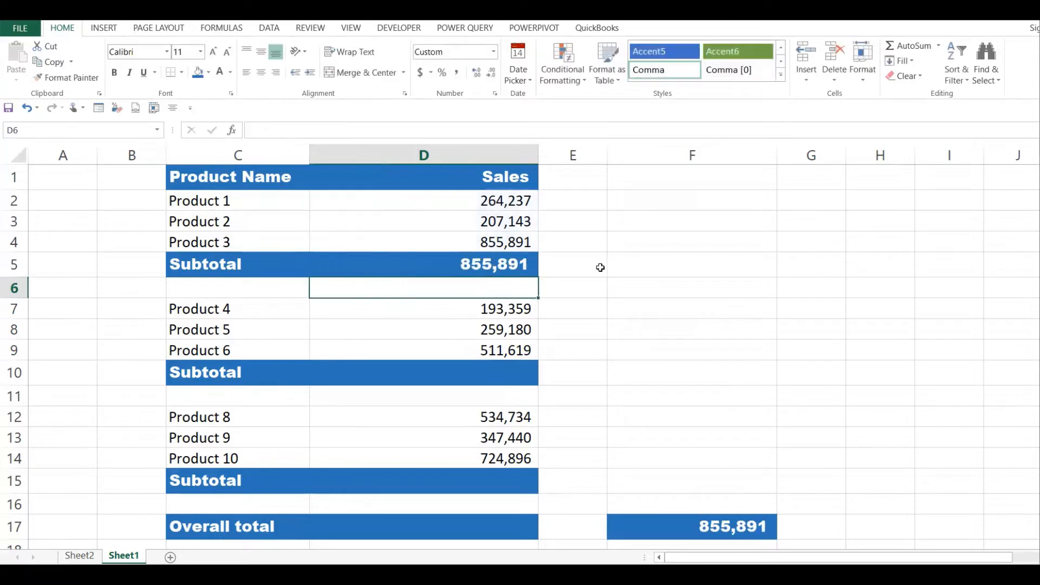
Compare the D5 subtotal with the sales in D2:D4, and switch its SUBTOTAL function number to 5 (MIN)
{"action": "left_click", "coordinate": [599, 267]}
{"action": "left_click", "coordinate": [514, 261]}
{"action": "left_click_drag", "start_coordinate": [511, 200], "coordinate": [502, 241]}
{"action": "left_click", "coordinate": [503, 242]}
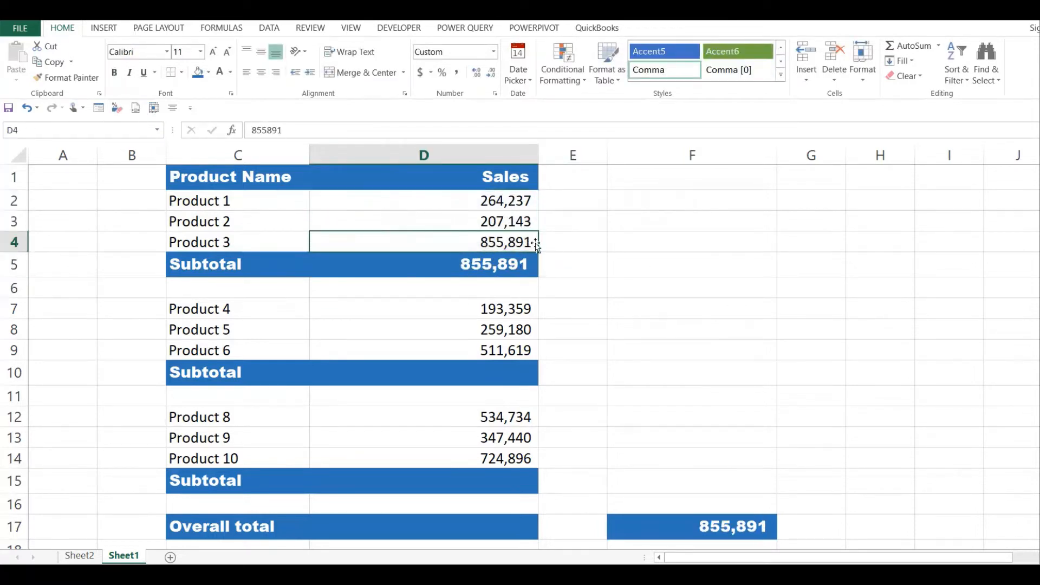
{"action": "left_click", "coordinate": [526, 263]}
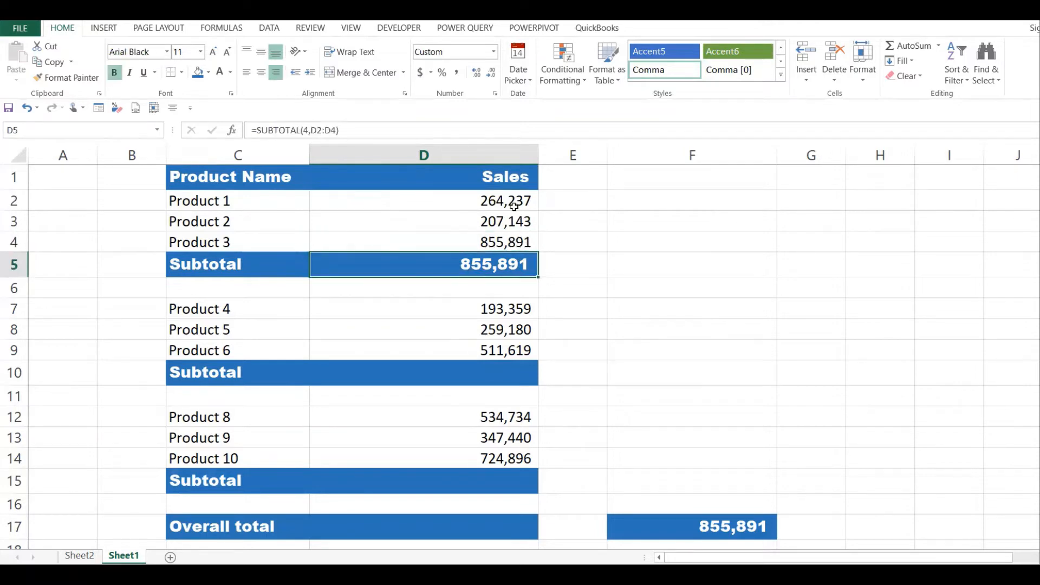
{"action": "left_click_drag", "start_coordinate": [515, 202], "coordinate": [515, 238]}
{"action": "left_click", "coordinate": [496, 261]}
{"action": "left_click", "coordinate": [308, 130]}
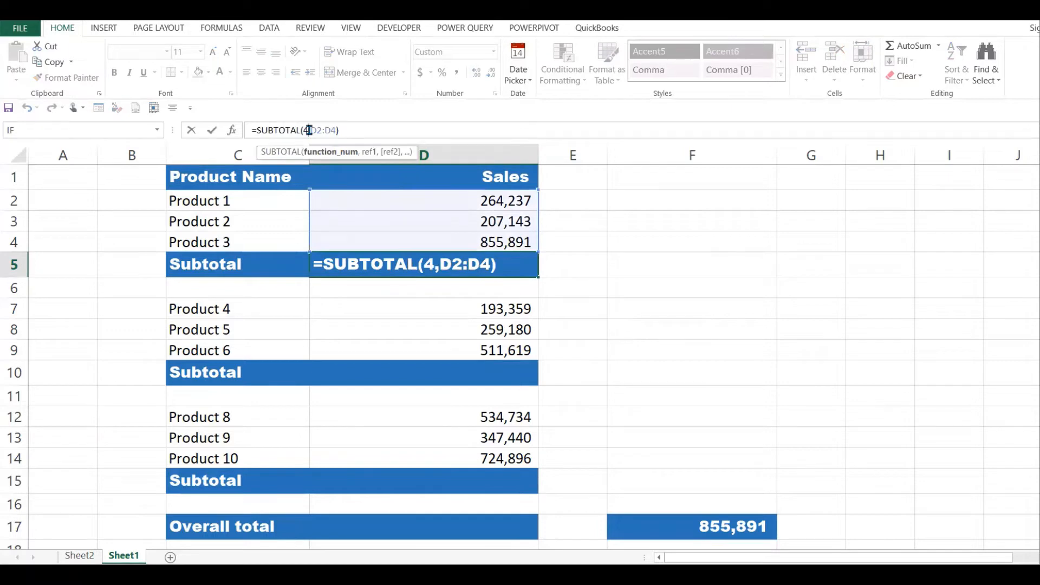
{"action": "key", "text": "BackSpace"}
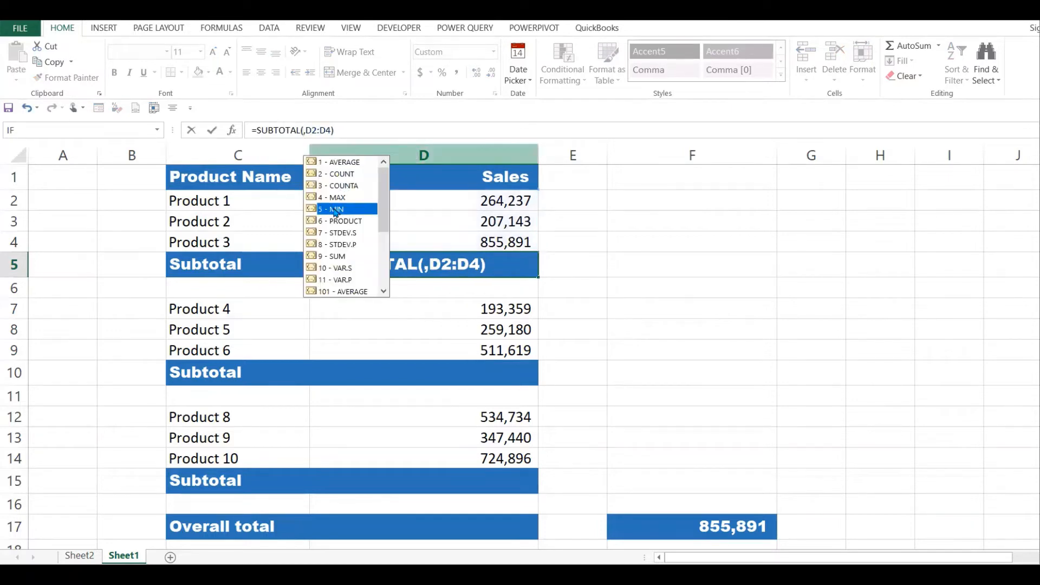
{"action": "double_click", "coordinate": [335, 211]}
{"action": "left_click", "coordinate": [470, 228]}
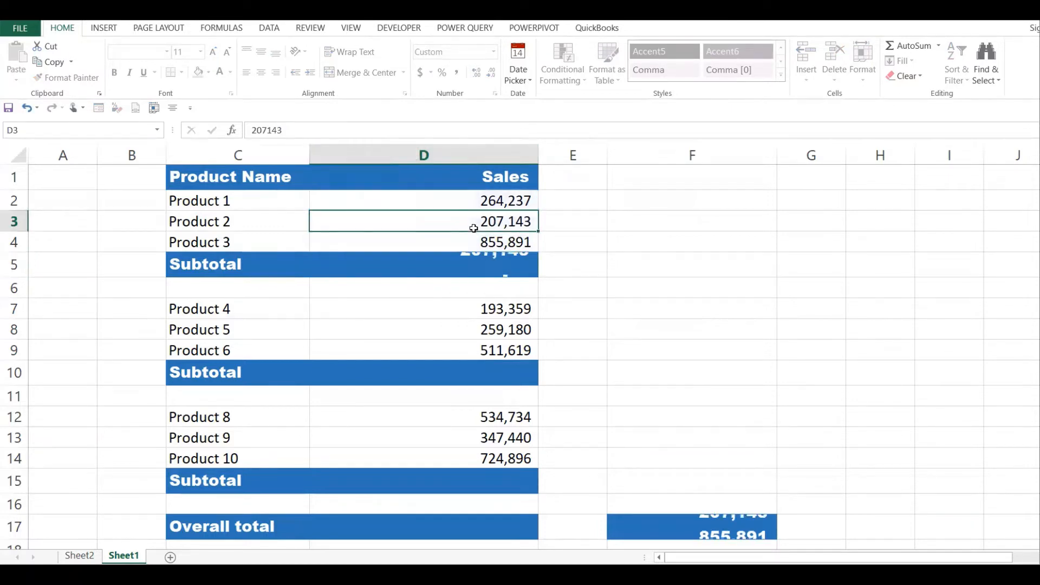
{"action": "key", "text": "Down"}
{"action": "left_click", "coordinate": [517, 282]}
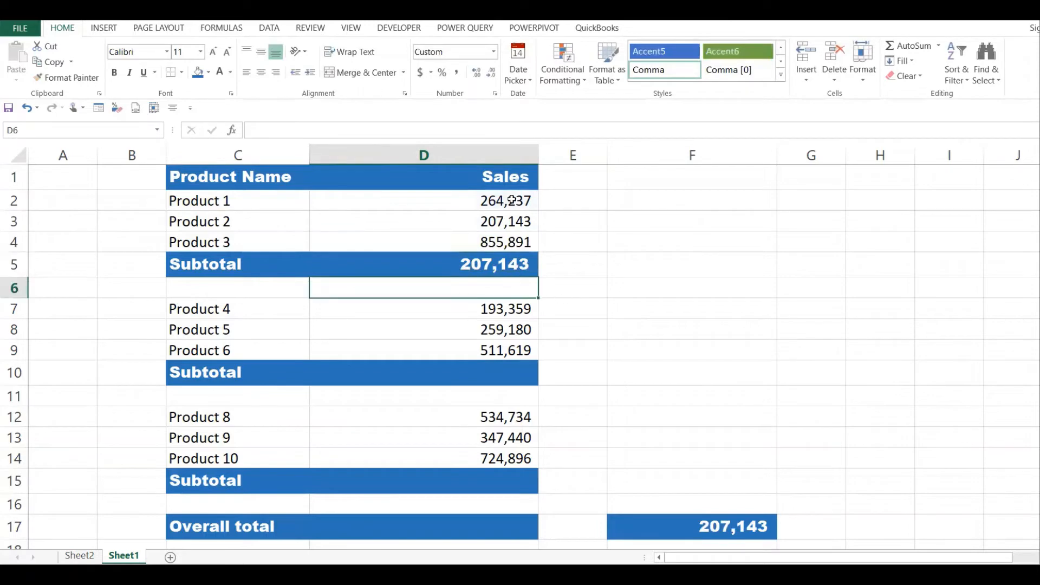
Compare the D5 subtotal with the sales above it, and change its SUBTOTAL function number to 9 (SUM), keeping the range D2:D4
{"action": "left_click_drag", "start_coordinate": [511, 200], "coordinate": [508, 239]}
{"action": "left_click", "coordinate": [548, 249]}
{"action": "left_click", "coordinate": [505, 260]}
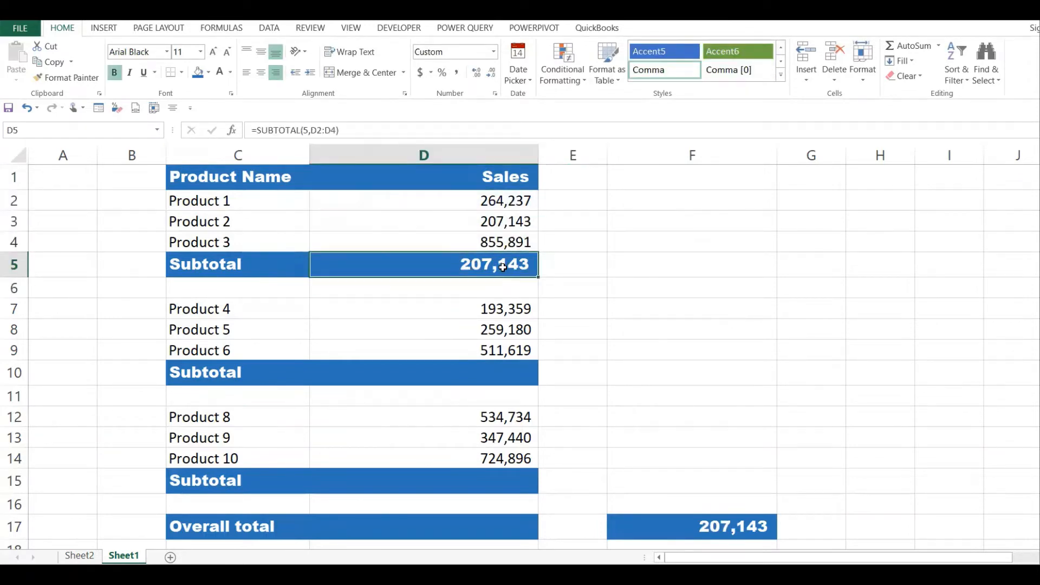
{"action": "double_click", "coordinate": [502, 267]}
{"action": "left_click", "coordinate": [474, 266]}
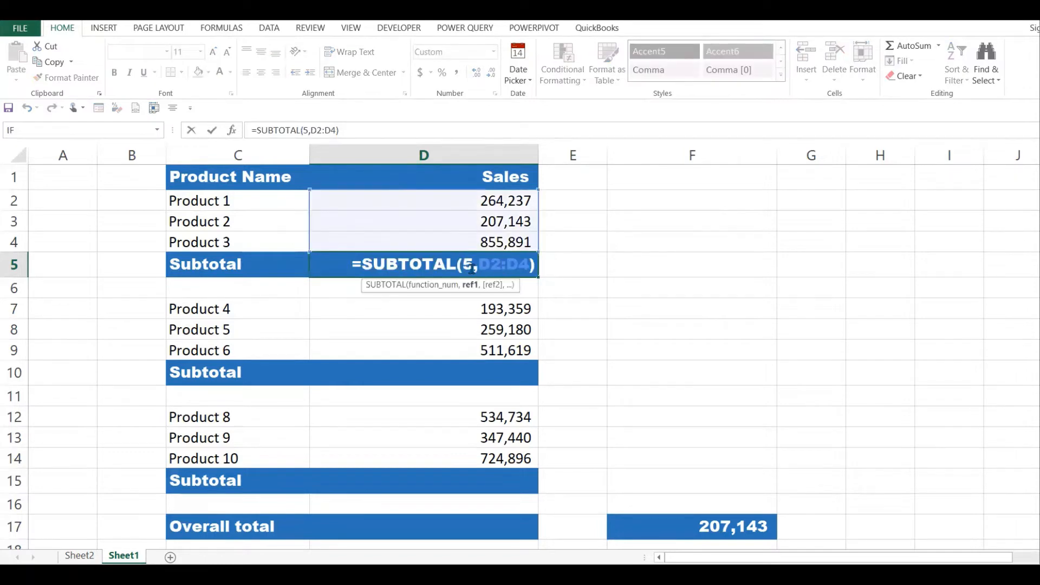
{"action": "key", "text": "BackSpace"}
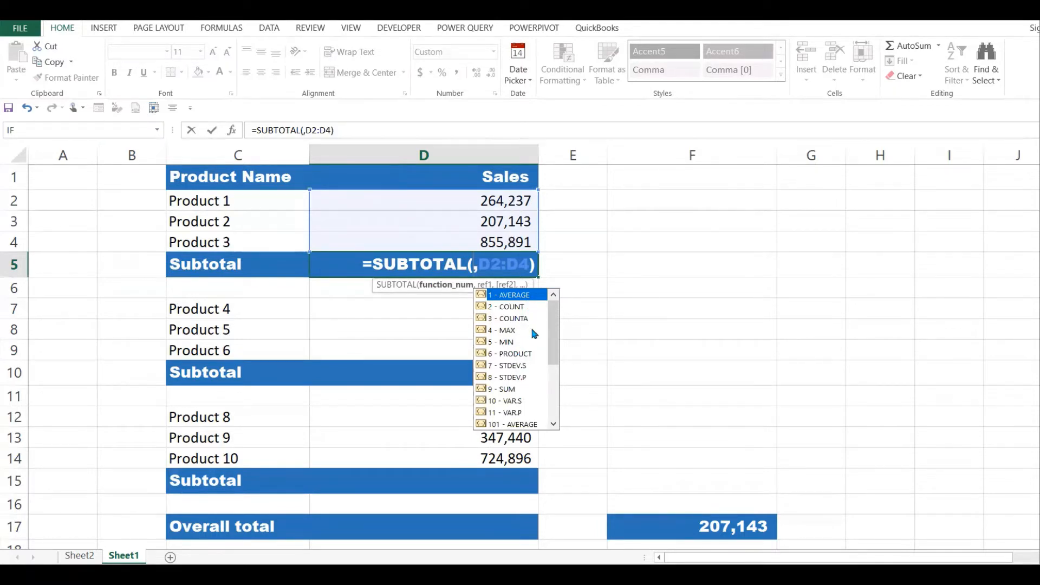
{"action": "left_click_drag", "start_coordinate": [552, 330], "coordinate": [552, 363]}
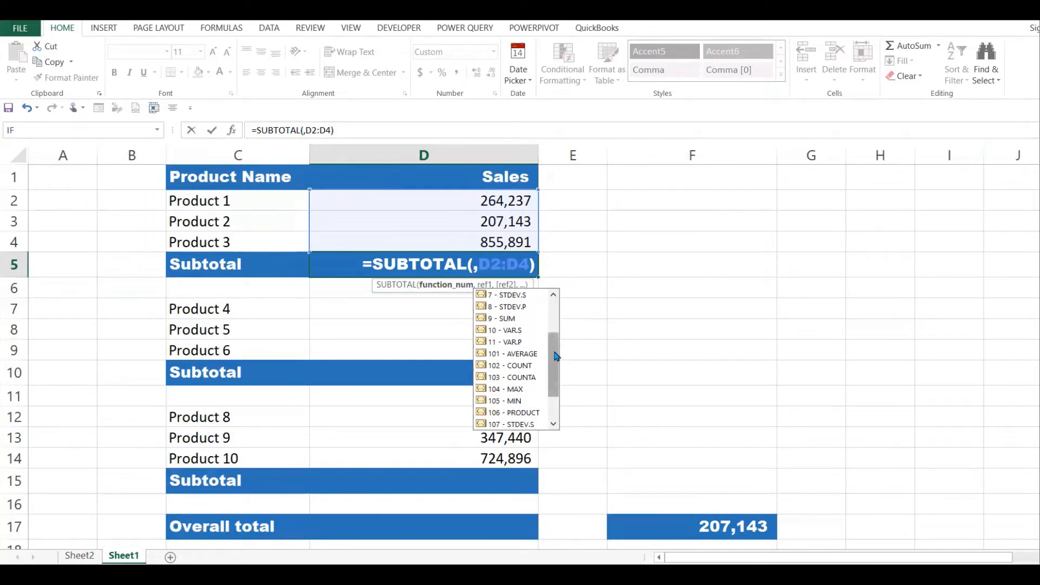
{"action": "left_click_drag", "start_coordinate": [552, 355], "coordinate": [554, 324]}
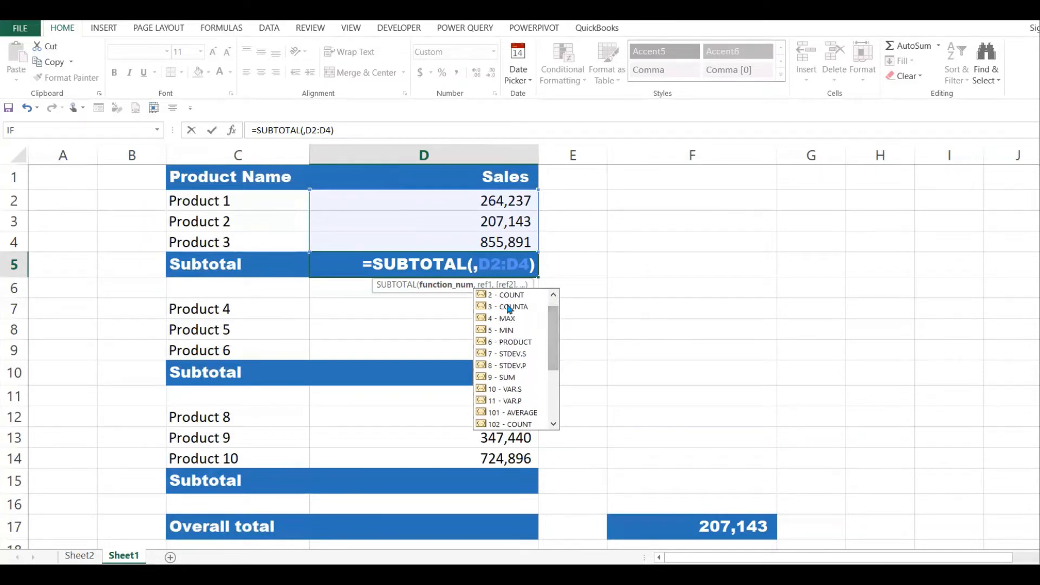
{"action": "left_click", "coordinate": [511, 379]}
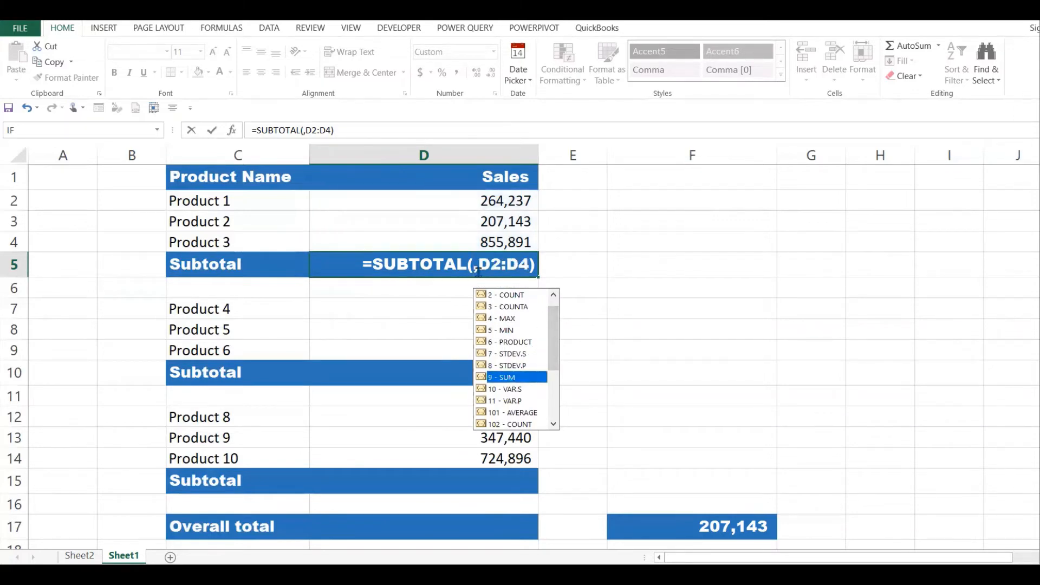
{"action": "left_click", "coordinate": [474, 266]}
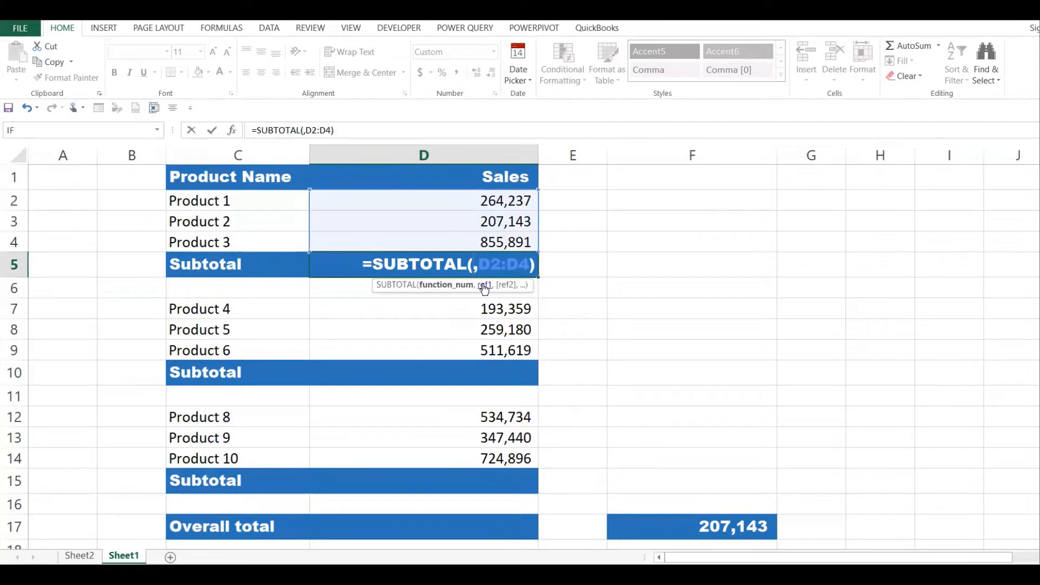
{"action": "type", "text": "9"}
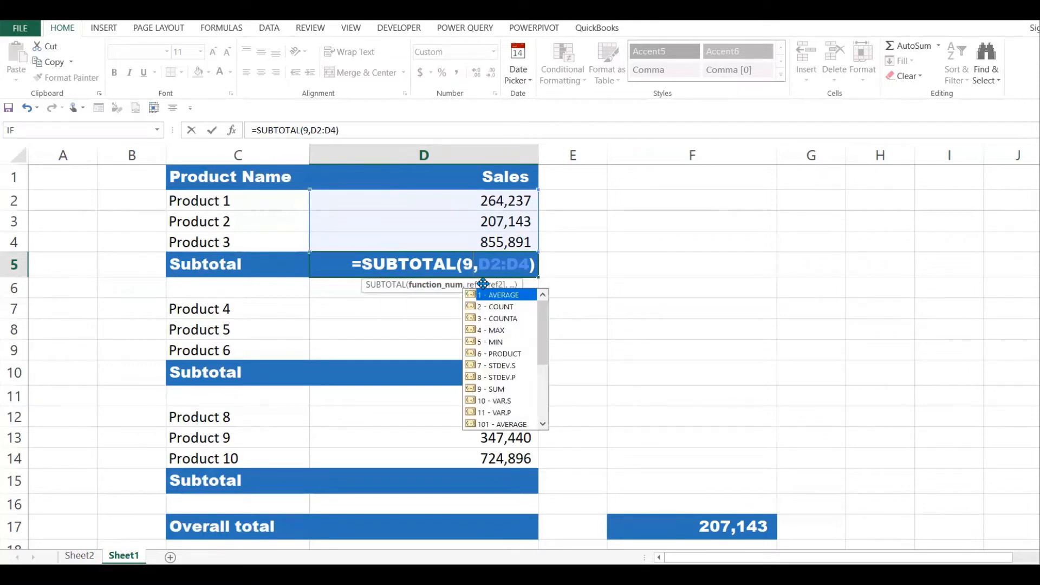
{"action": "double_click", "coordinate": [496, 389]}
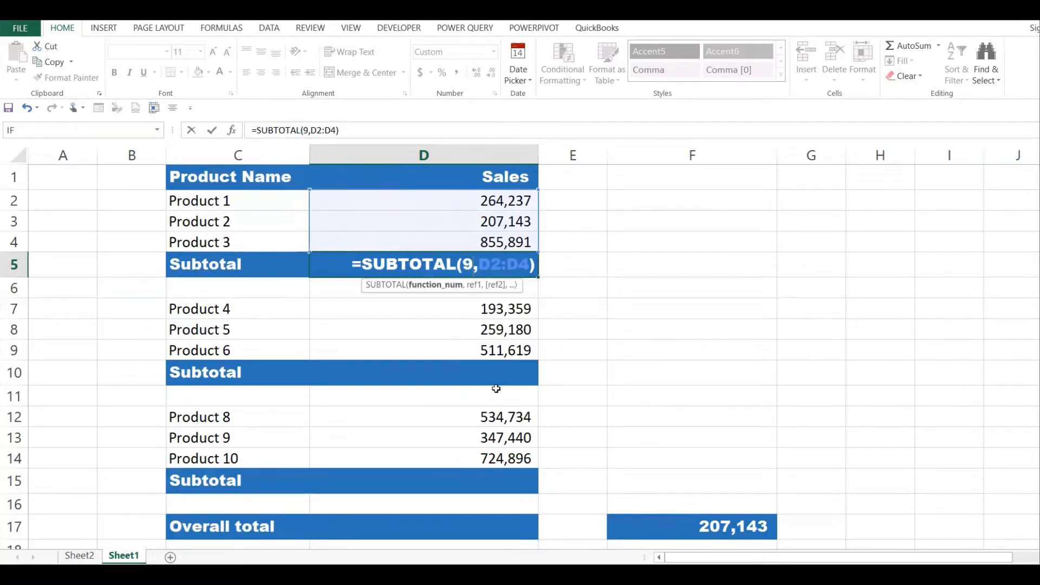
{"action": "key", "text": "Return"}
Check the summed subtotal in D5 against the Product 1 to Product 3 sales in D2:D4
{"action": "left_click", "coordinate": [501, 270]}
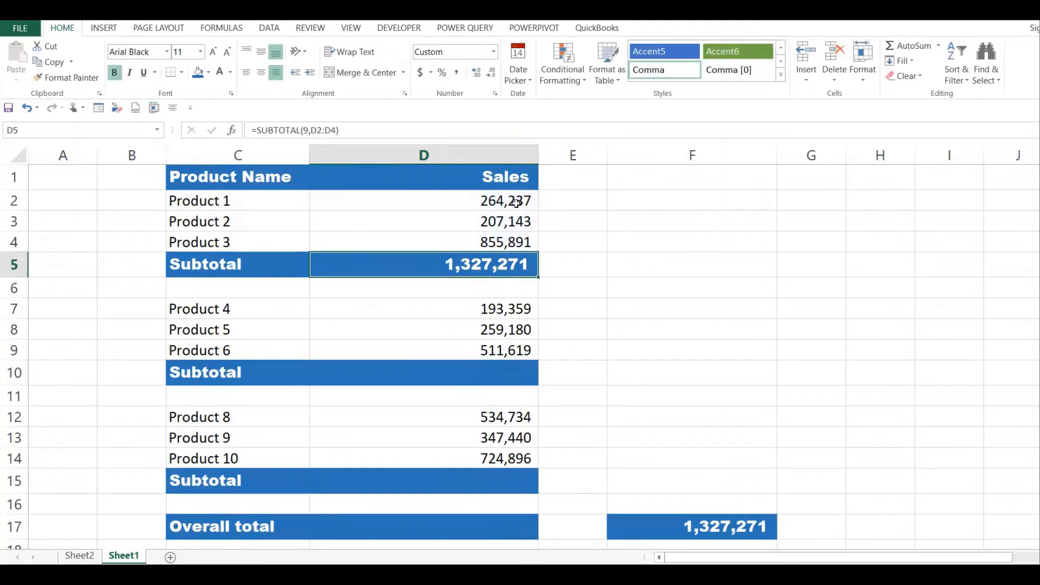
{"action": "left_click_drag", "start_coordinate": [516, 203], "coordinate": [512, 239]}
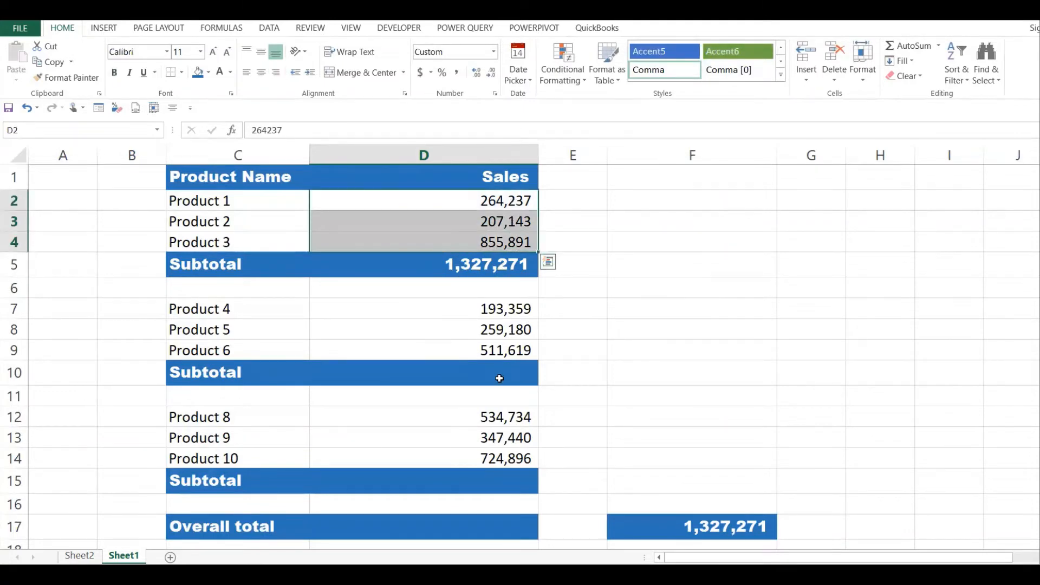
{"action": "left_click", "coordinate": [502, 373]}
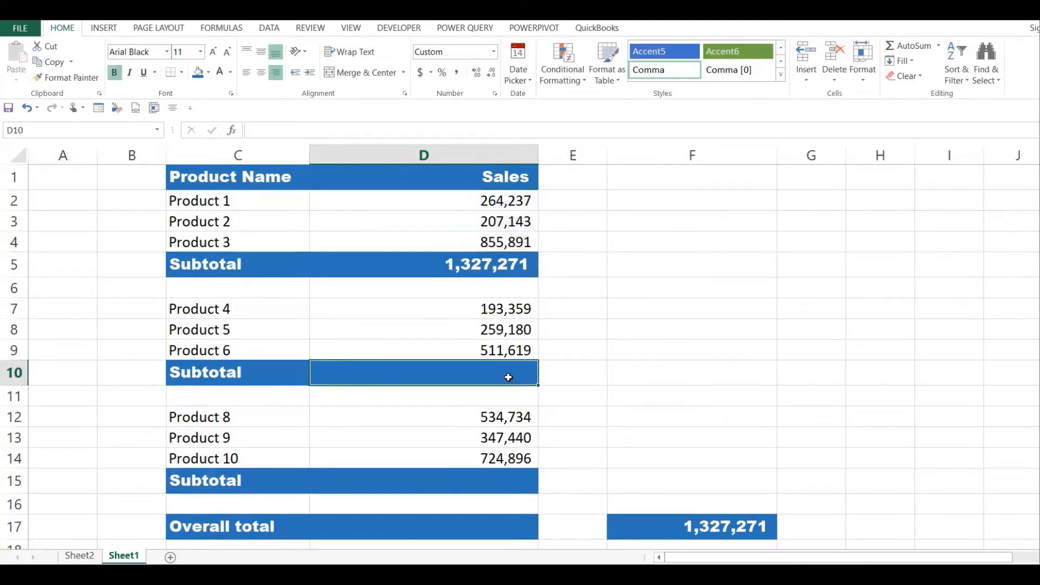
{"action": "left_click", "coordinate": [465, 265]}
{"action": "left_click_drag", "start_coordinate": [502, 212], "coordinate": [506, 247]}
{"action": "left_click", "coordinate": [505, 279]}
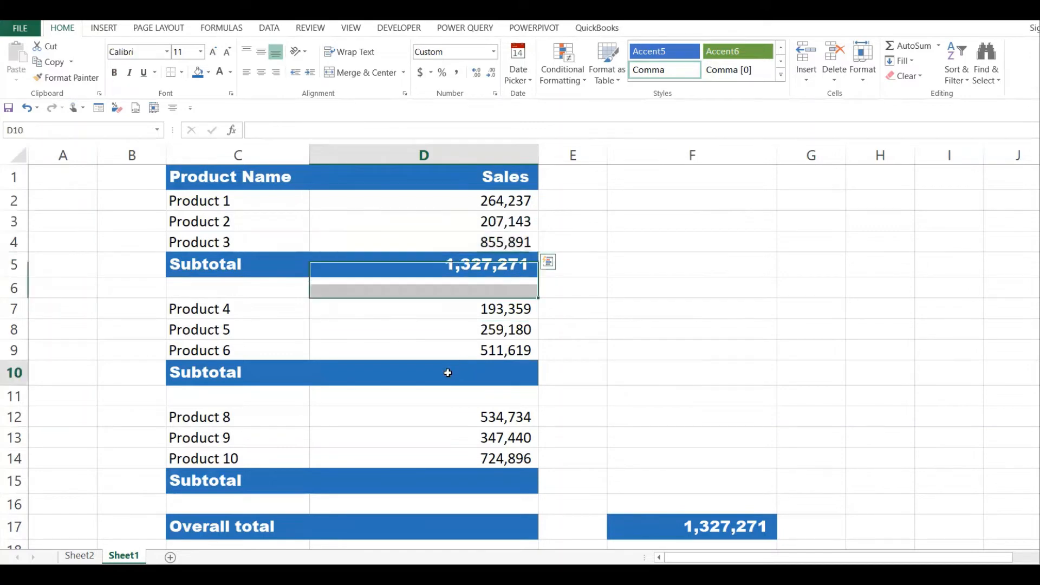
Enter the formula =SUBTOTAL(9,D7:D9) in cell D10 to sum the sales of the second product group
{"action": "left_click", "coordinate": [486, 370]}
{"action": "type", "text": "=SU"}
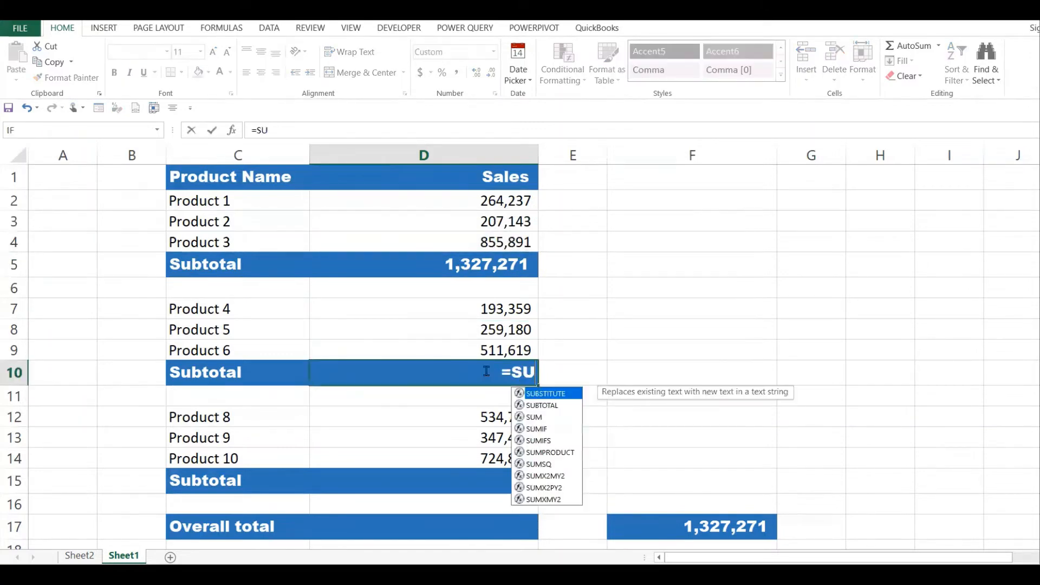
{"action": "type", "text": "B"}
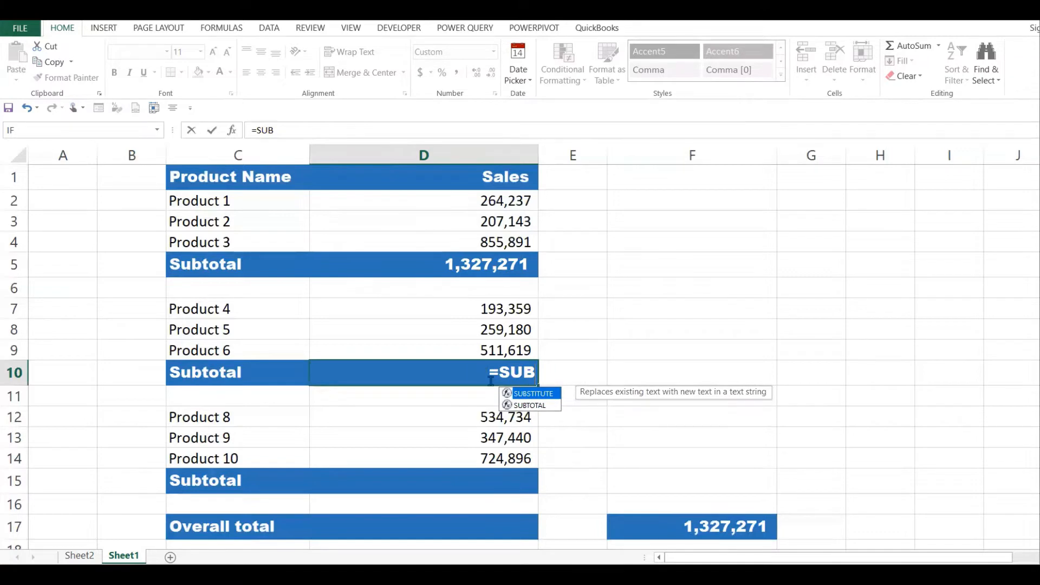
{"action": "double_click", "coordinate": [529, 405]}
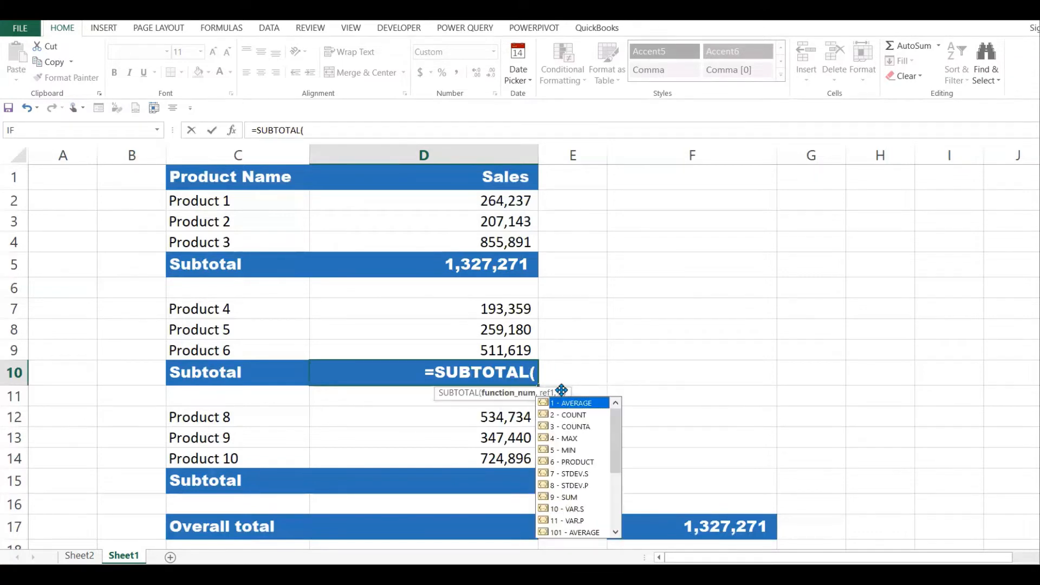
{"action": "left_click", "coordinate": [568, 497]}
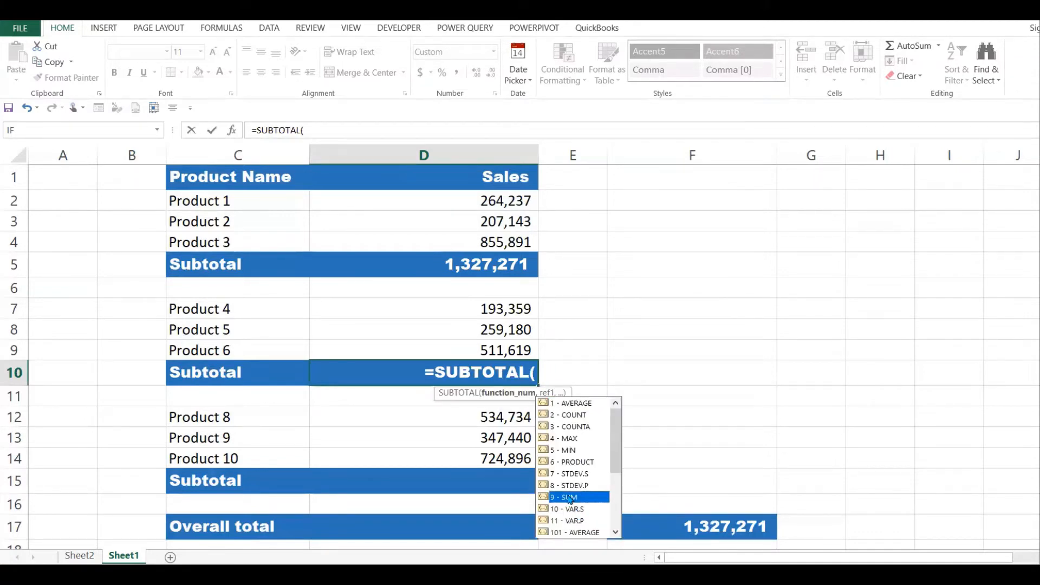
{"action": "double_click", "coordinate": [569, 497]}
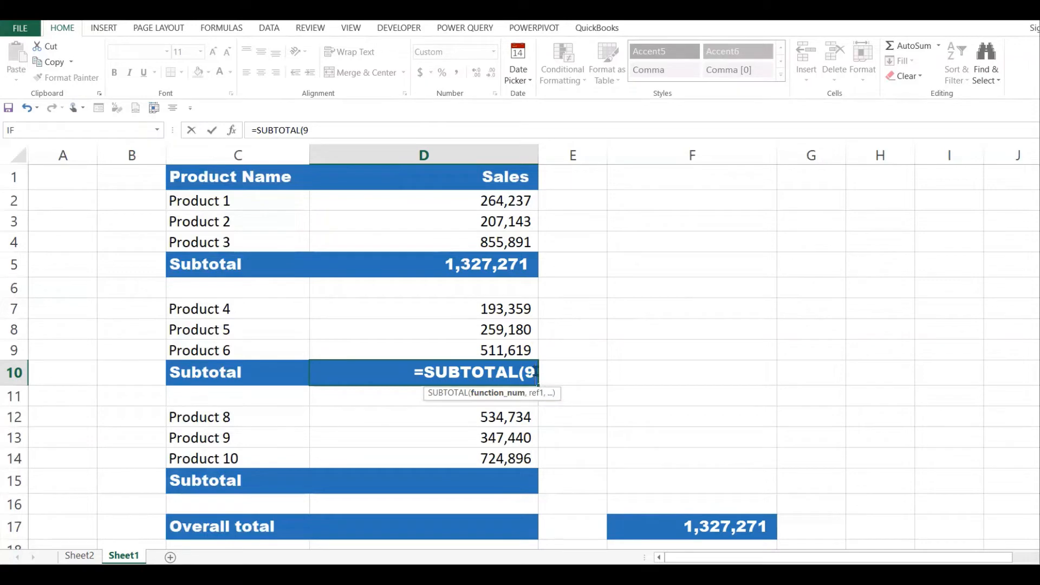
{"action": "type", "text": ","}
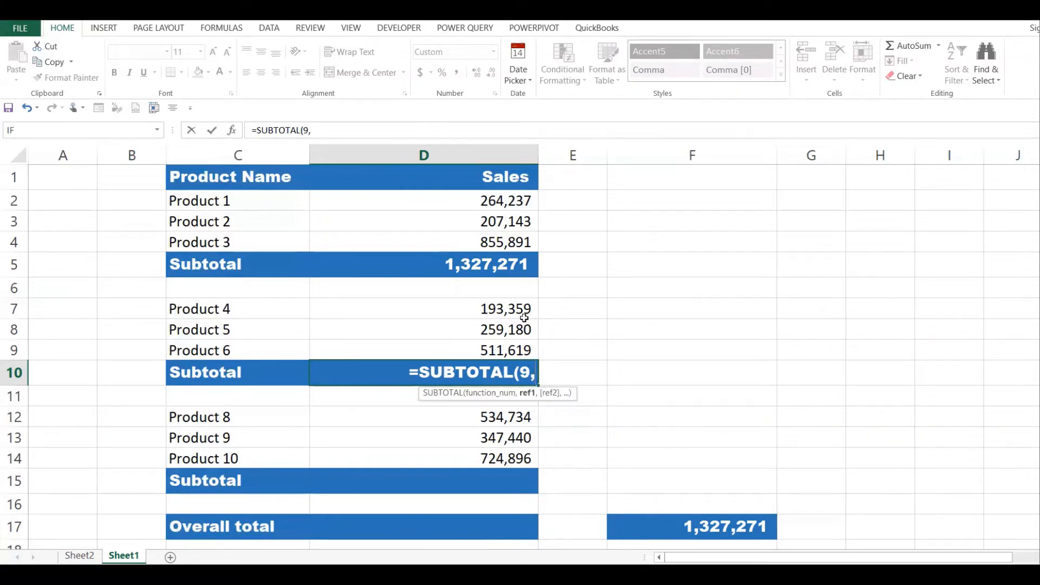
{"action": "left_click_drag", "start_coordinate": [519, 311], "coordinate": [515, 350]}
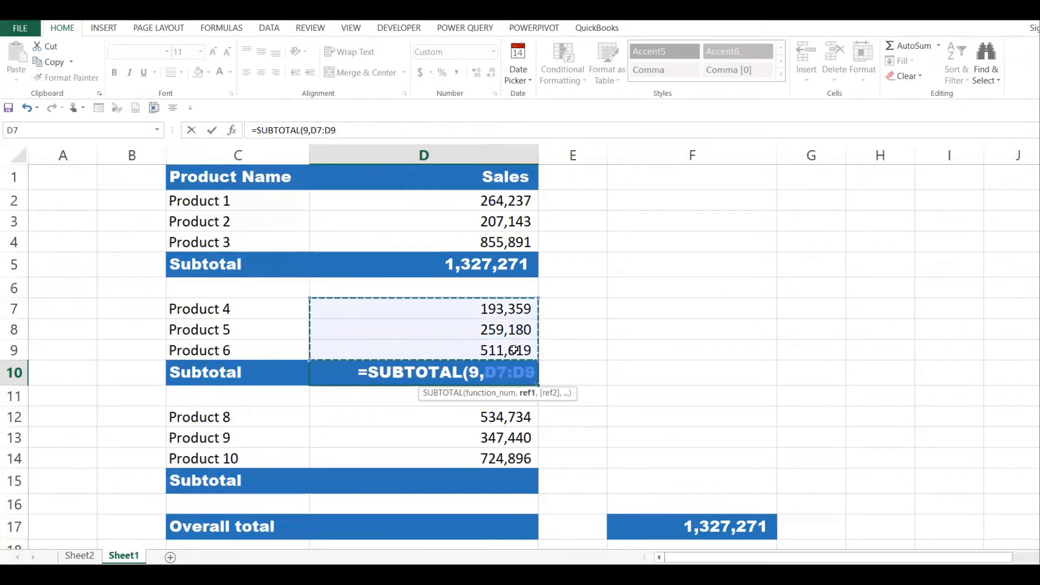
{"action": "type", "text": ")"}
{"action": "key", "text": "Return"}
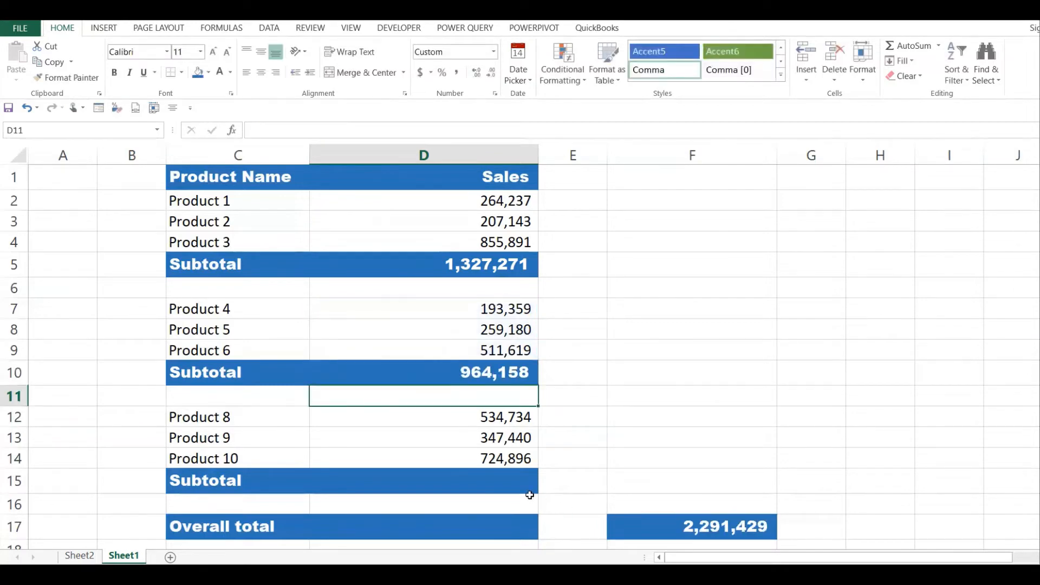
Enter the formula =SUBTOTAL(9,D12:D14) in cell D15 to sum the sales of the third product group
{"action": "left_click", "coordinate": [512, 485]}
{"action": "type", "text": "=SU"}
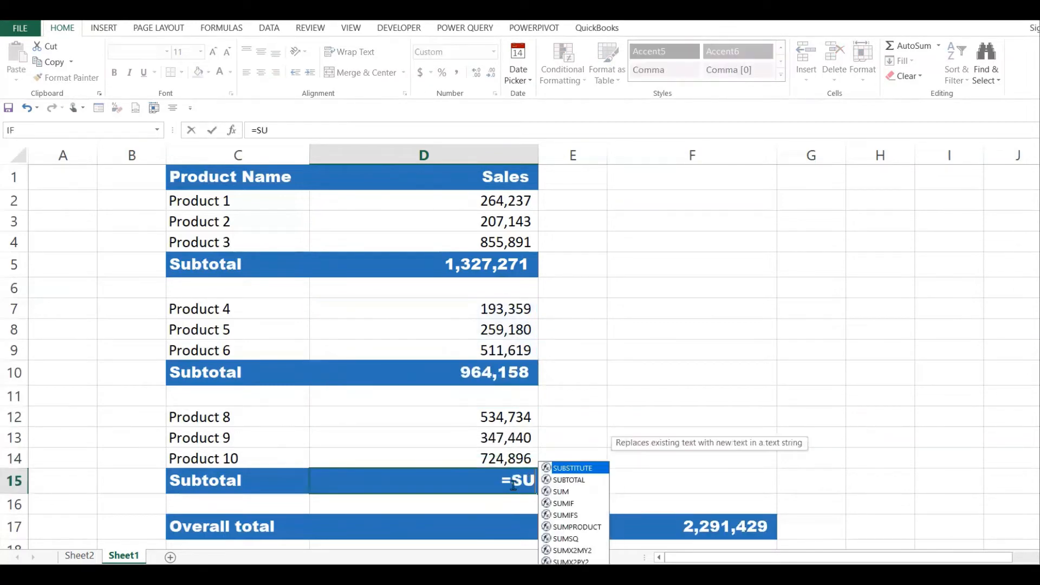
{"action": "type", "text": "B"}
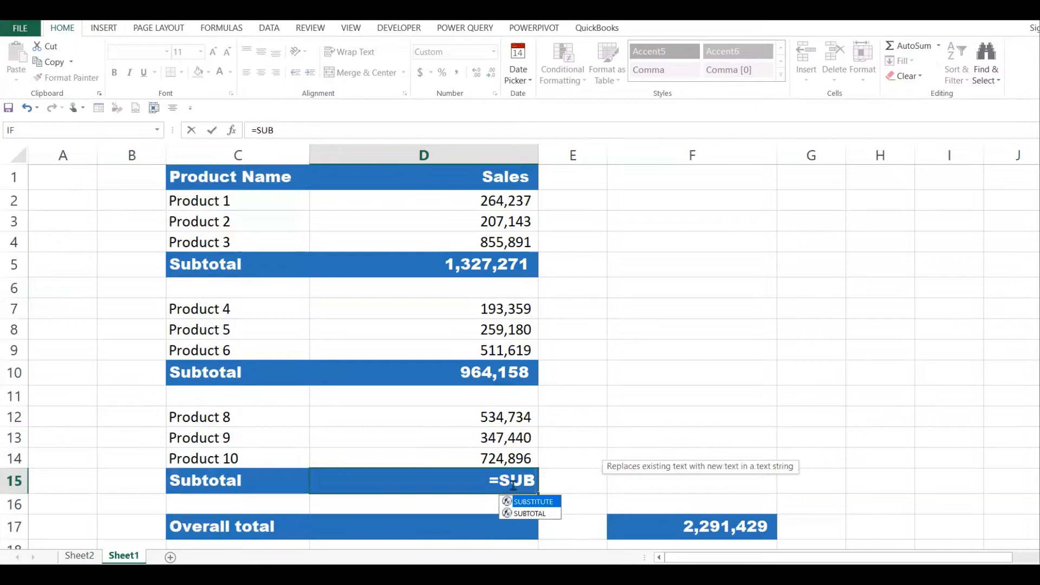
{"action": "double_click", "coordinate": [537, 513]}
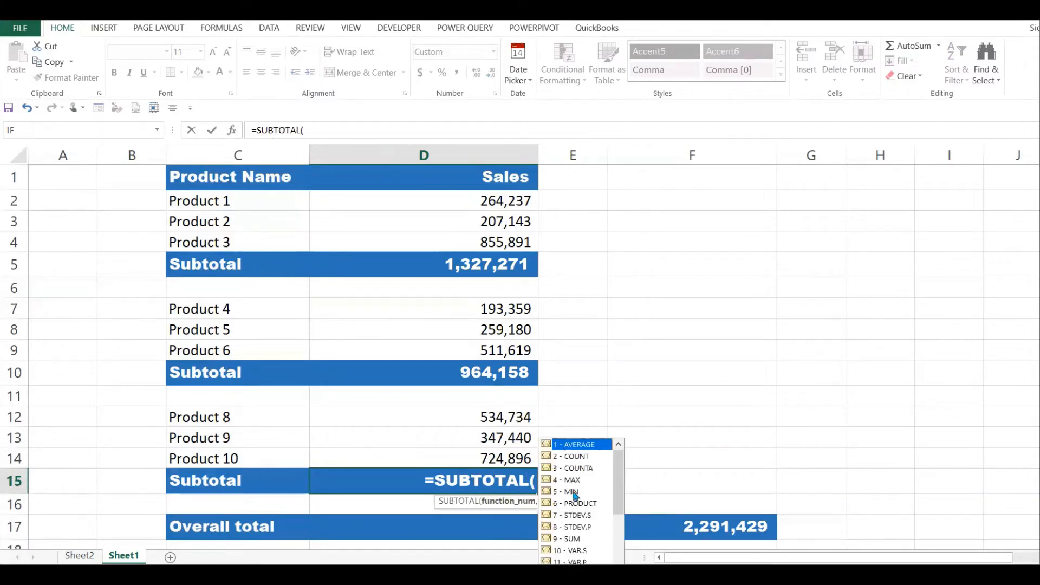
{"action": "double_click", "coordinate": [571, 538]}
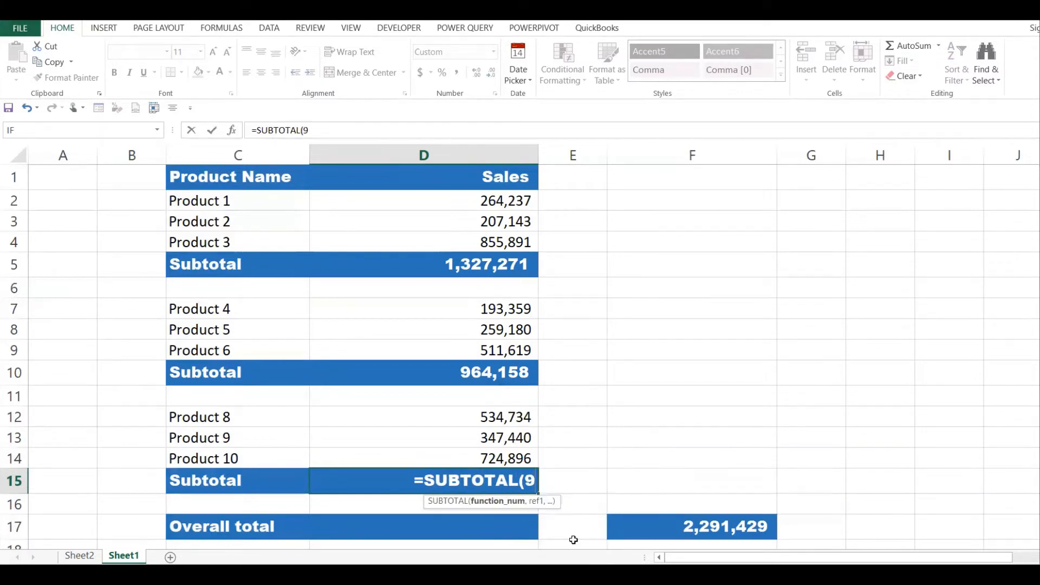
{"action": "type", "text": ","}
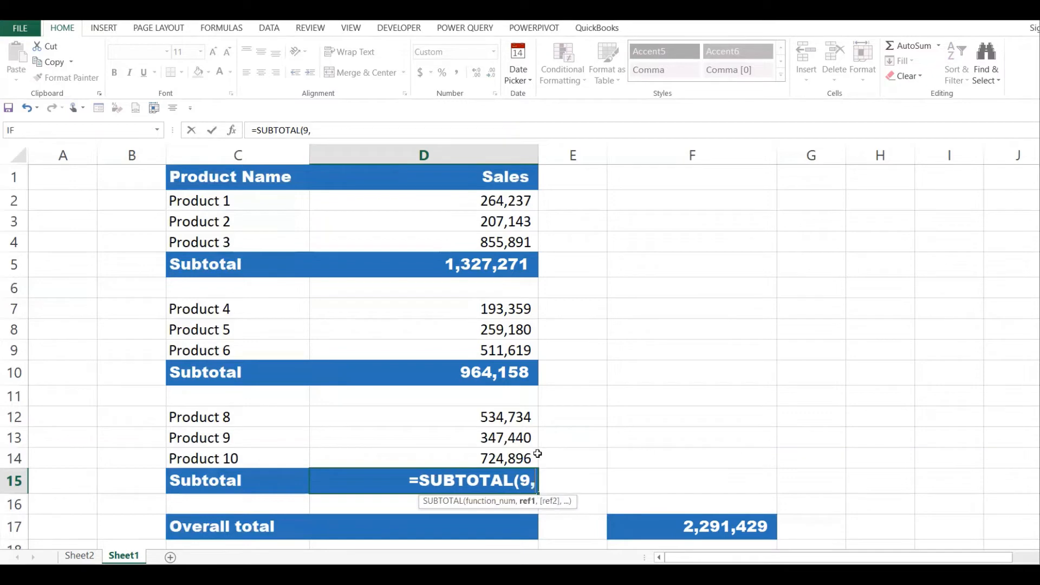
{"action": "left_click", "coordinate": [512, 423]}
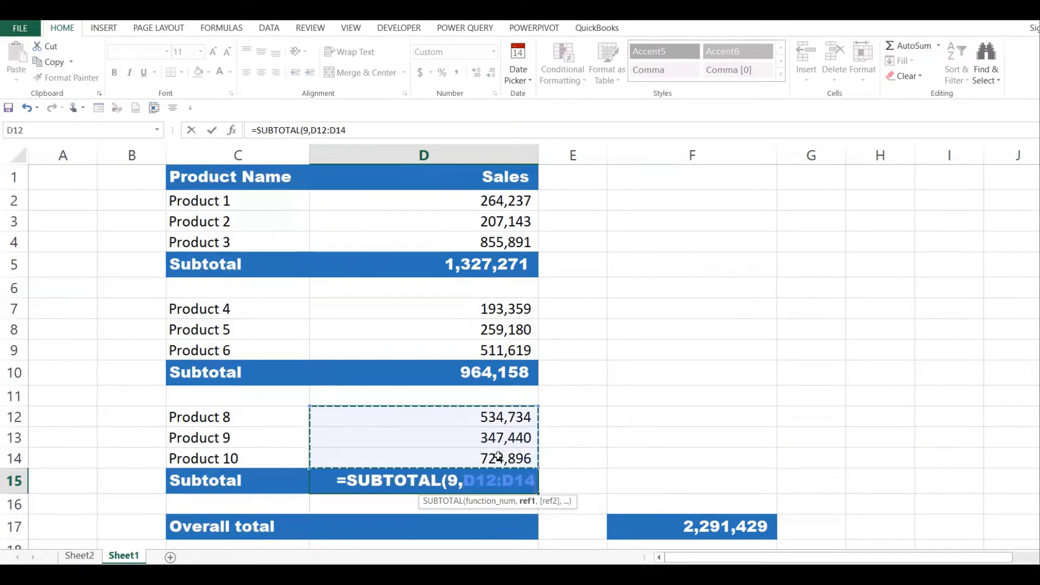
{"action": "type", "text": ")"}
{"action": "key", "text": "Return"}
{"action": "left_click", "coordinate": [560, 481]}
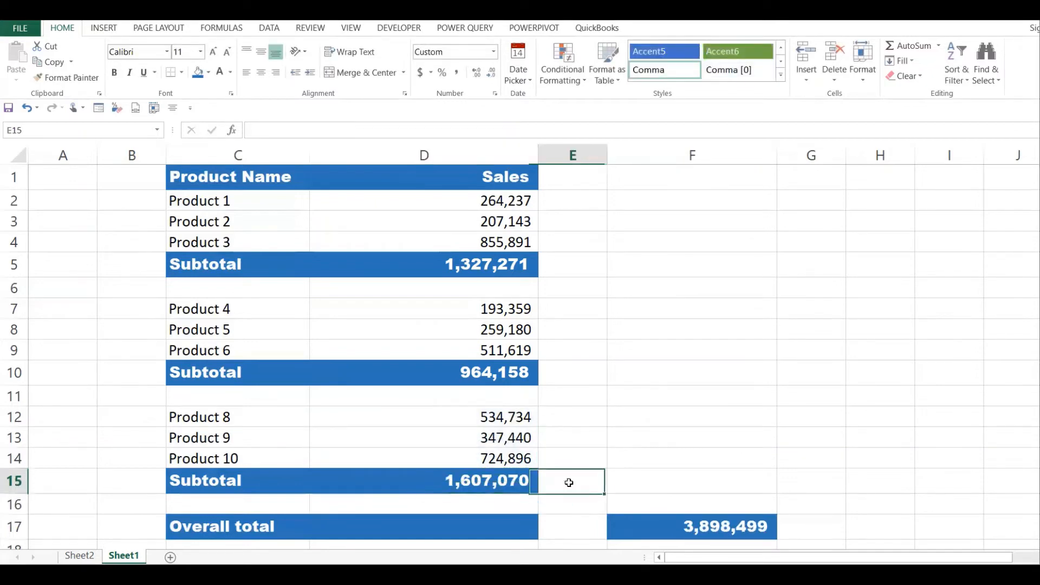
{"action": "left_click", "coordinate": [510, 482]}
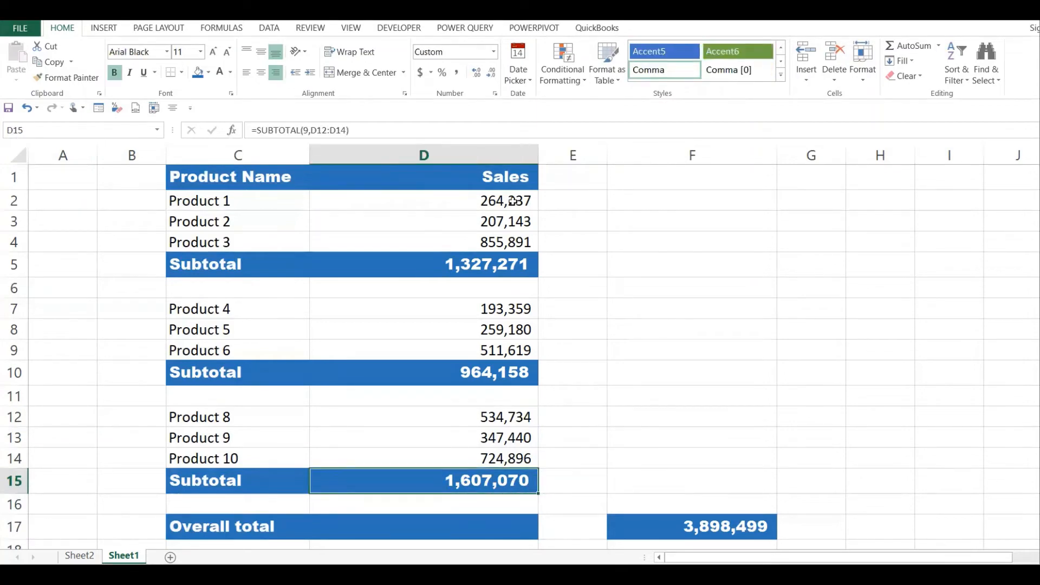
Begin the overall total formula in cell D17 with the AGGREGATE function and function number 9 (SUM)
{"action": "left_click_drag", "start_coordinate": [513, 201], "coordinate": [534, 482]}
{"action": "left_click", "coordinate": [571, 455]}
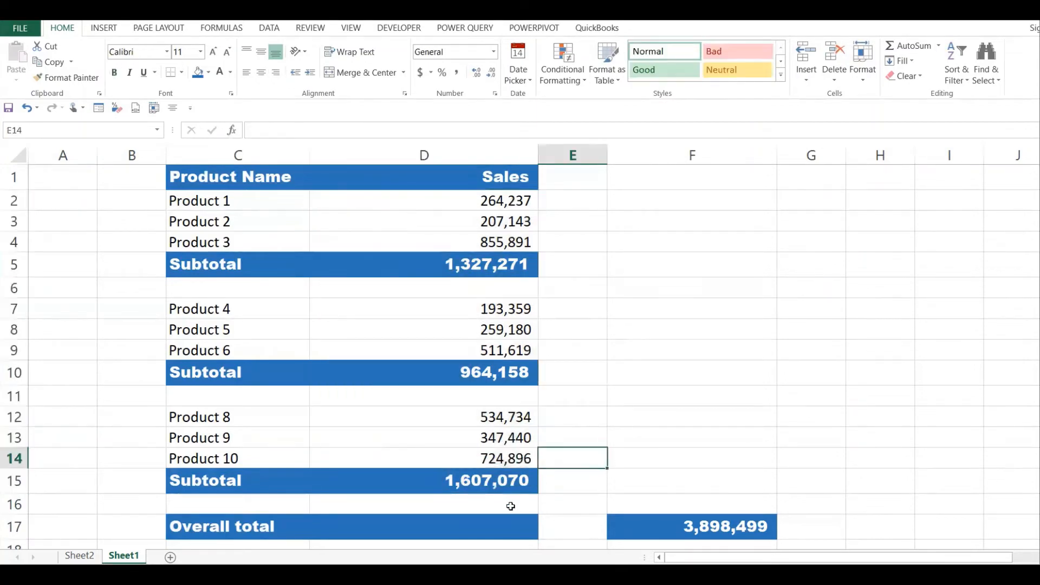
{"action": "left_click", "coordinate": [477, 524]}
{"action": "left_click", "coordinate": [228, 528]}
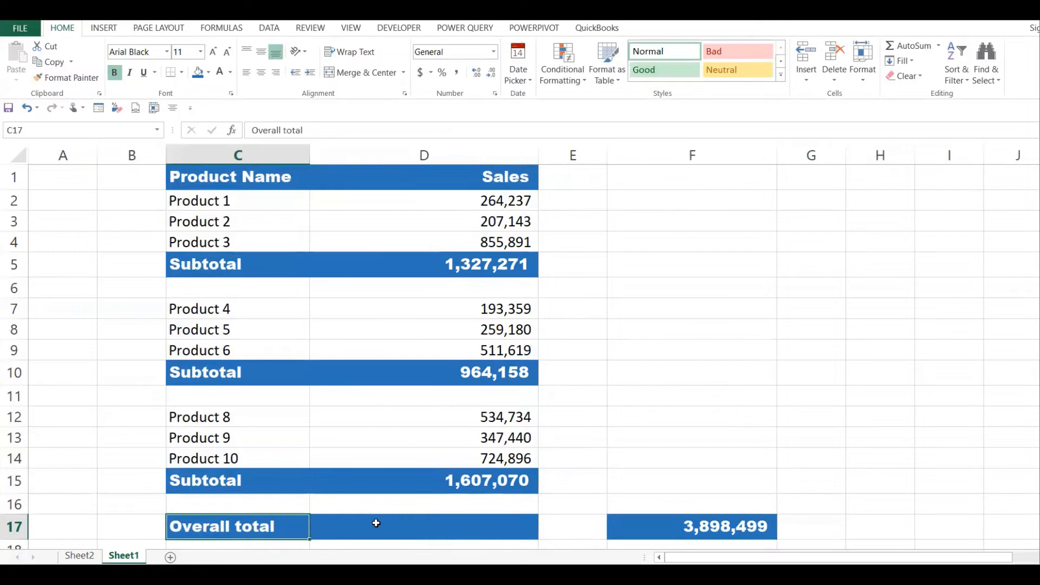
{"action": "left_click", "coordinate": [464, 522]}
{"action": "type", "text": "="}
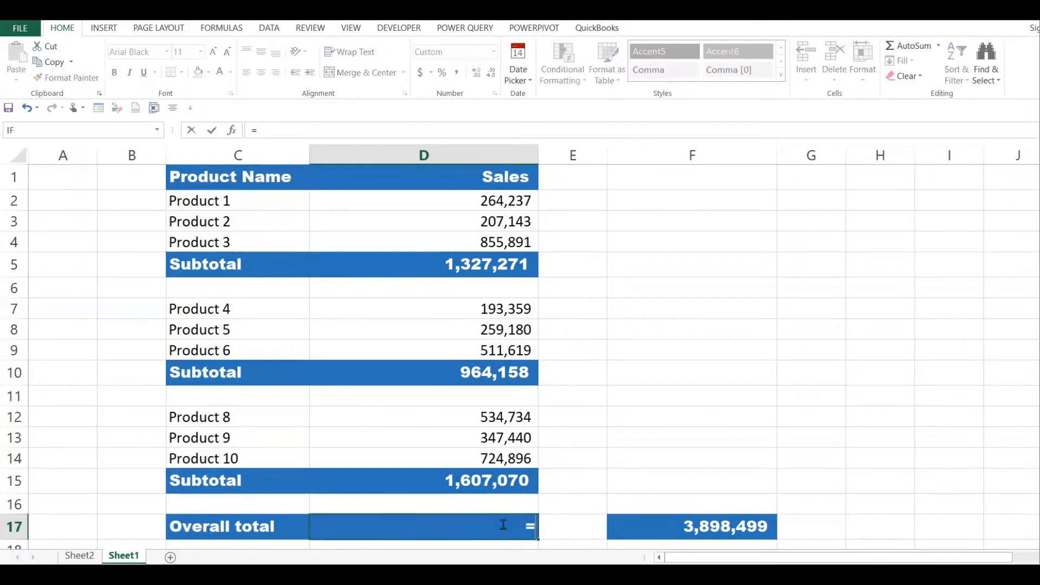
{"action": "type", "text": "AGG"}
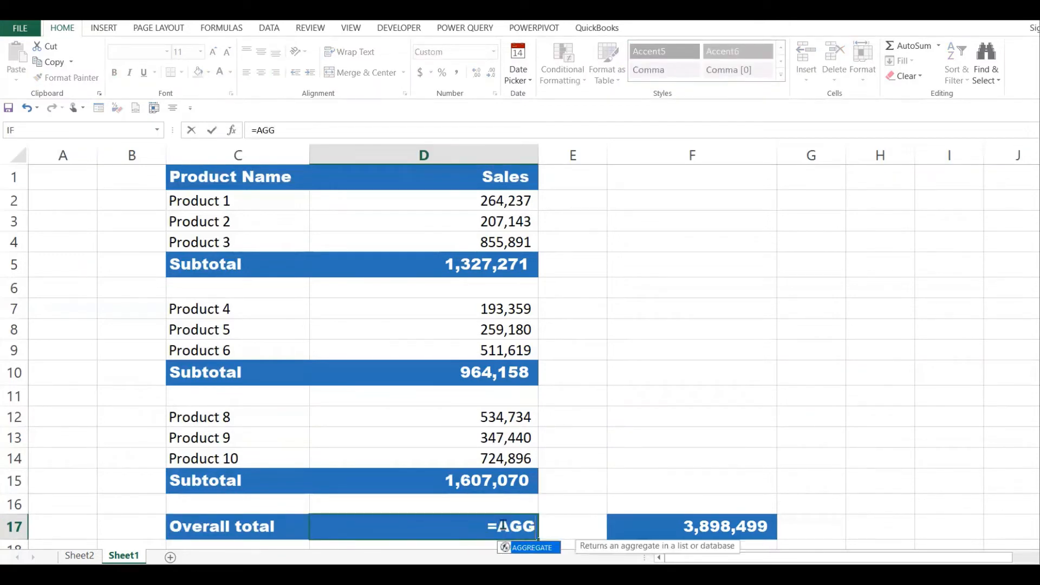
{"action": "type", "text": "REGATE"}
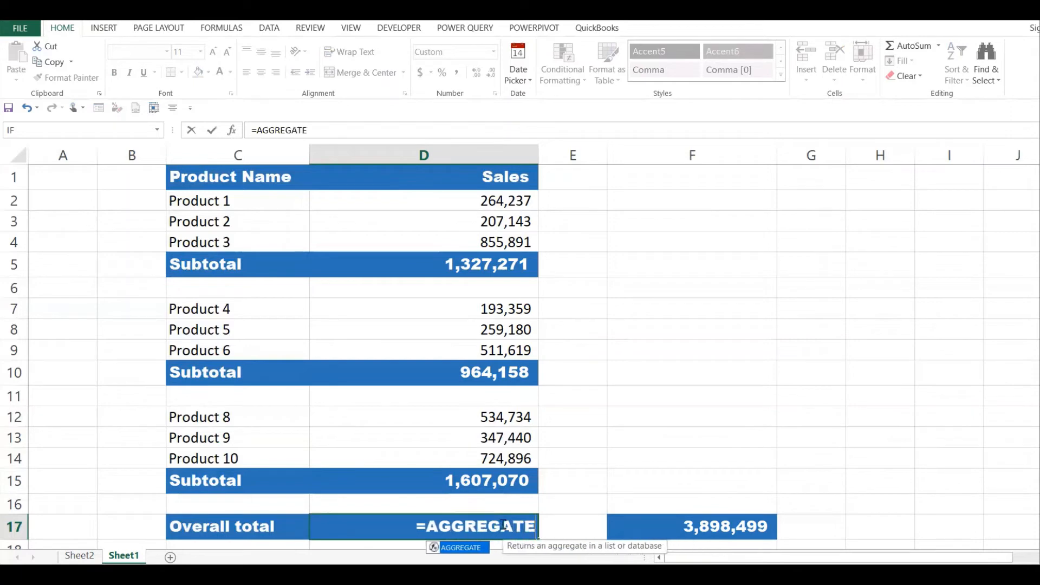
{"action": "type", "text": "("}
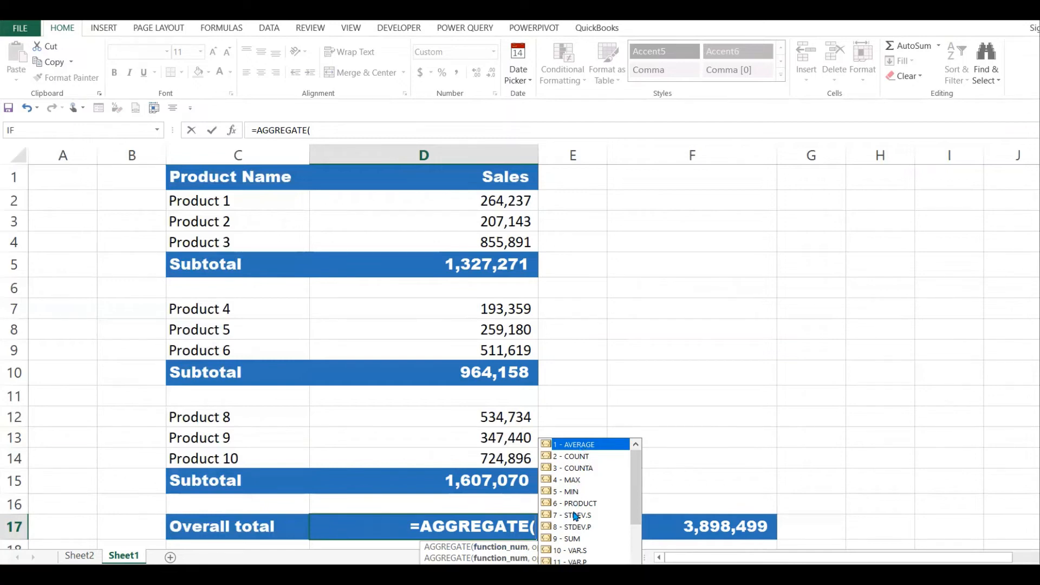
{"action": "left_click", "coordinate": [573, 539]}
{"action": "double_click", "coordinate": [573, 540]}
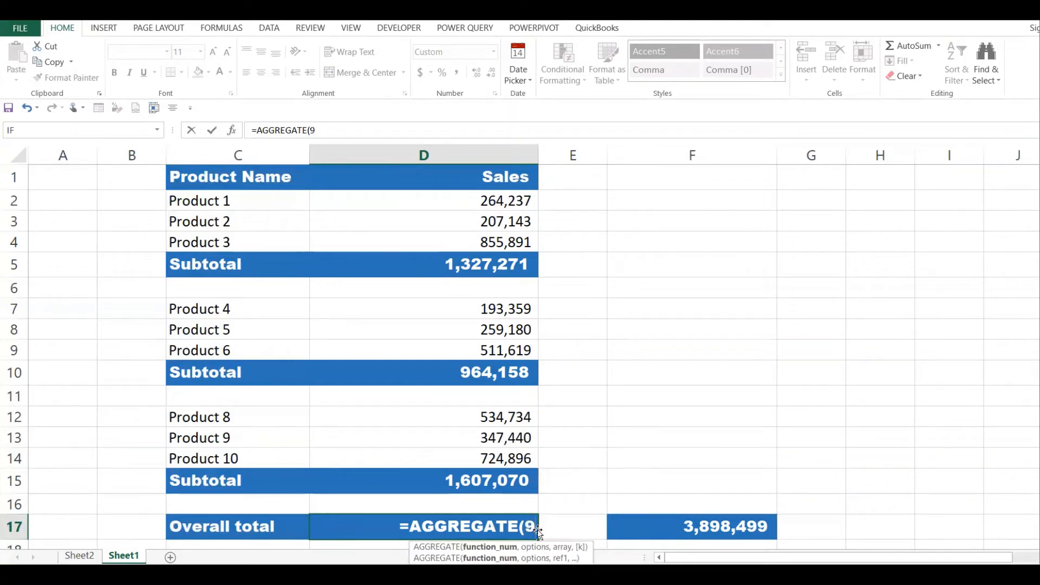
Complete the D17 formula as =AGGREGATE(9,0,D2:D15), using option 0 to ignore nested SUBTOTAL and AGGREGATE functions
{"action": "type", "text": ","}
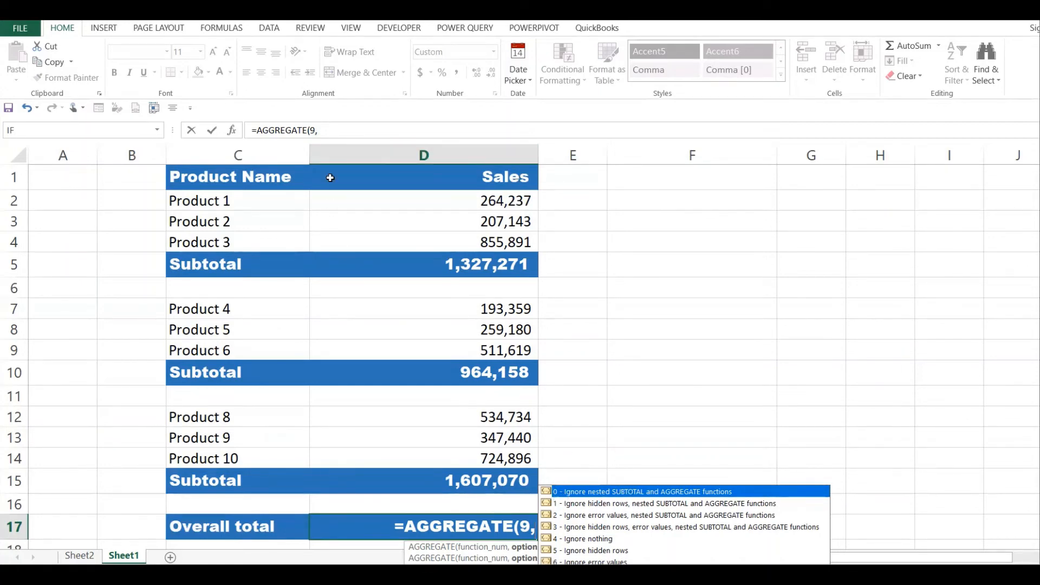
{"action": "left_click", "coordinate": [331, 133]}
{"action": "type", "text": "0"}
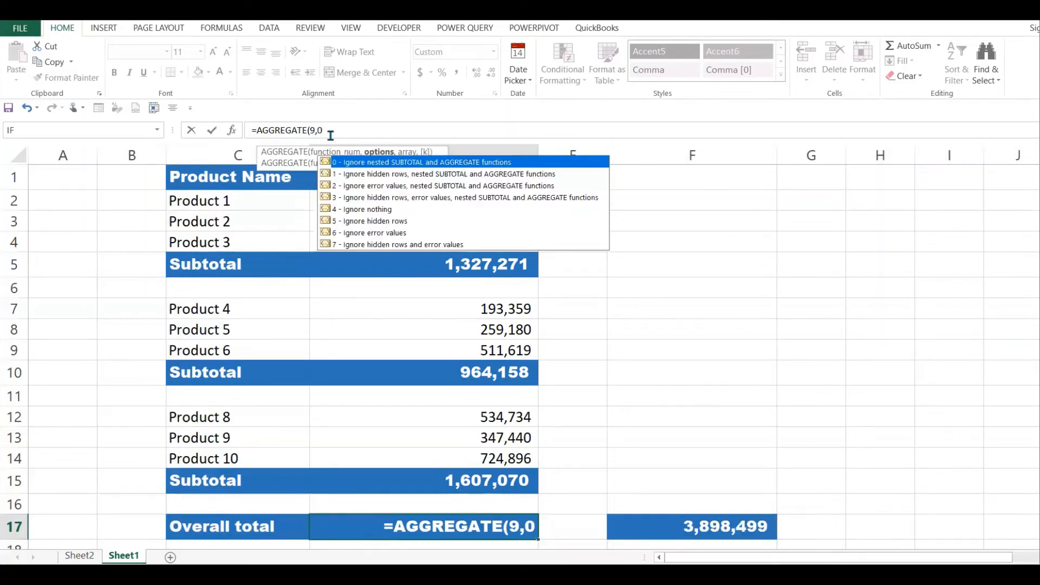
{"action": "type", "text": ","}
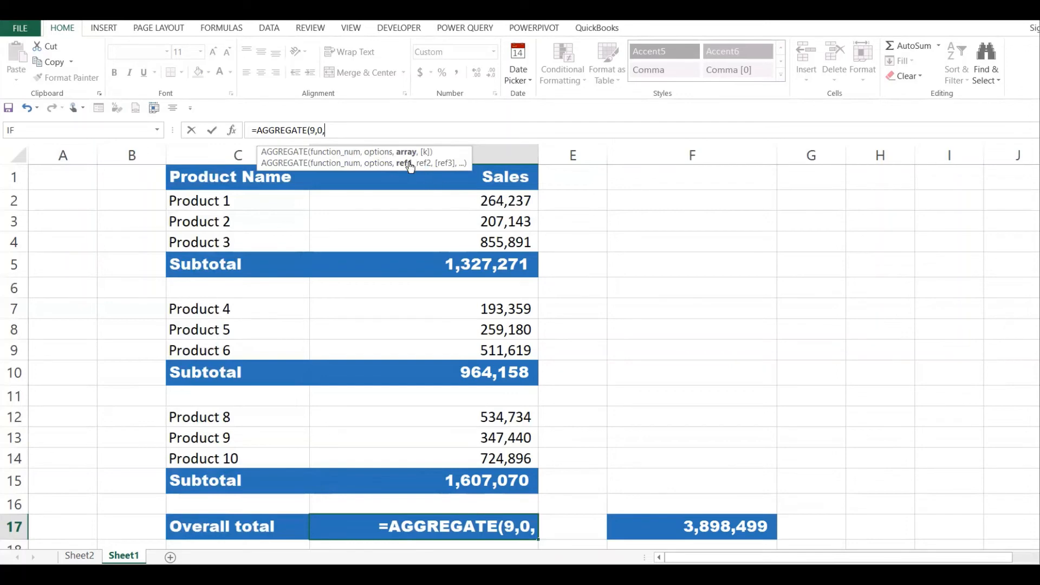
{"action": "left_click_drag", "start_coordinate": [503, 199], "coordinate": [516, 489]}
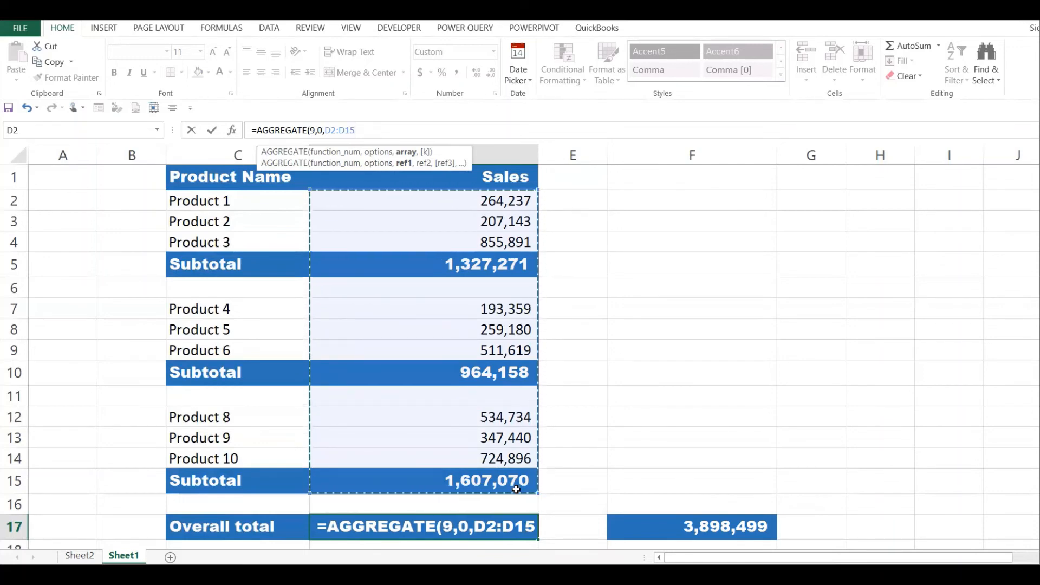
{"action": "type", "text": ")"}
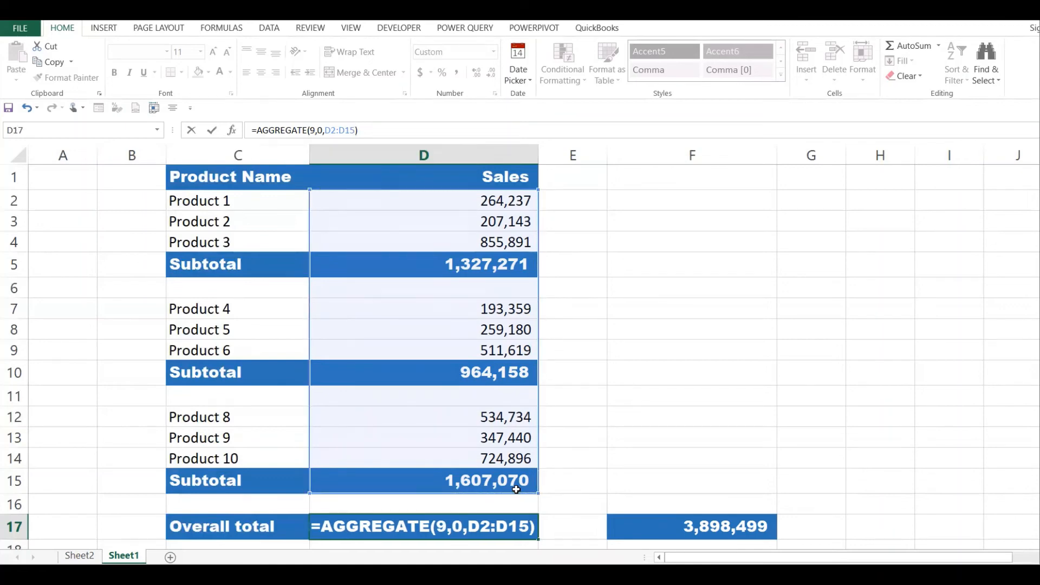
{"action": "key", "text": "Return"}
{"action": "left_click", "coordinate": [506, 502]}
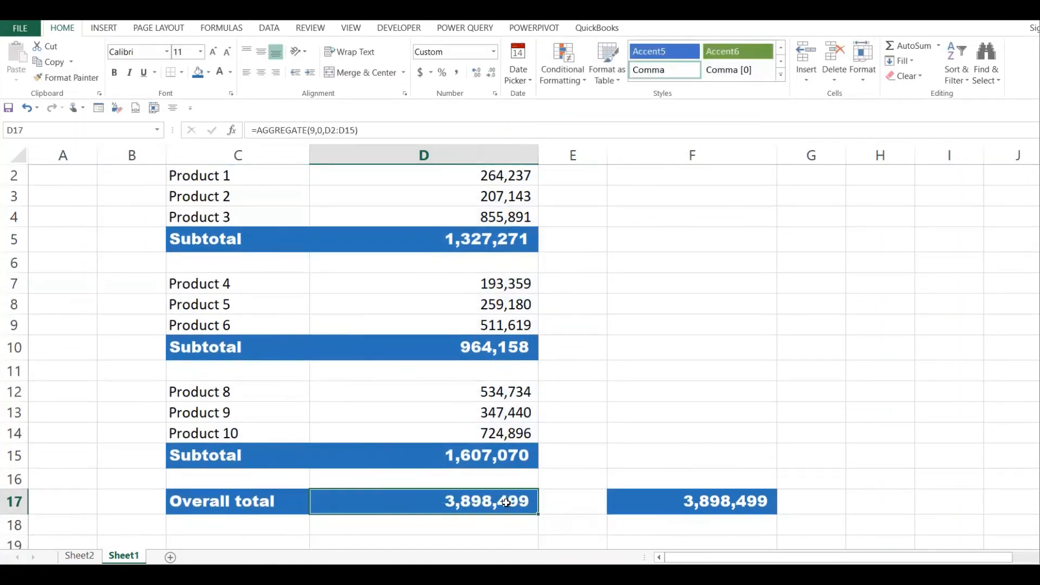
Inspect the comparison formula in cell F17 and replace it with =SUM(D5,D10,D15) to add the three group subtotals
{"action": "scroll", "coordinate": [520, 347], "scroll_direction": "up", "scroll_amount": 1}
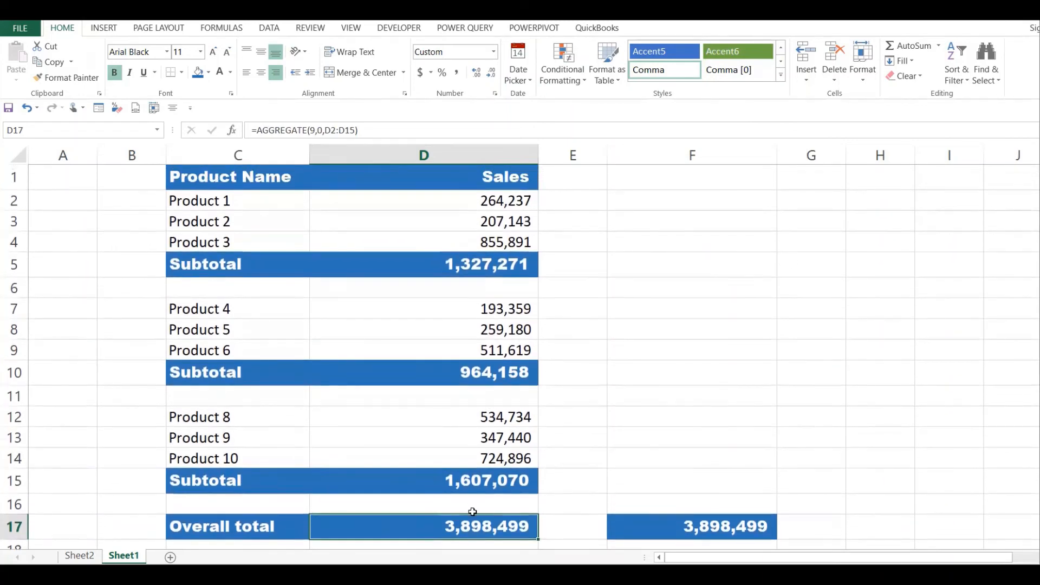
{"action": "left_click", "coordinate": [716, 517]}
{"action": "double_click", "coordinate": [717, 526]}
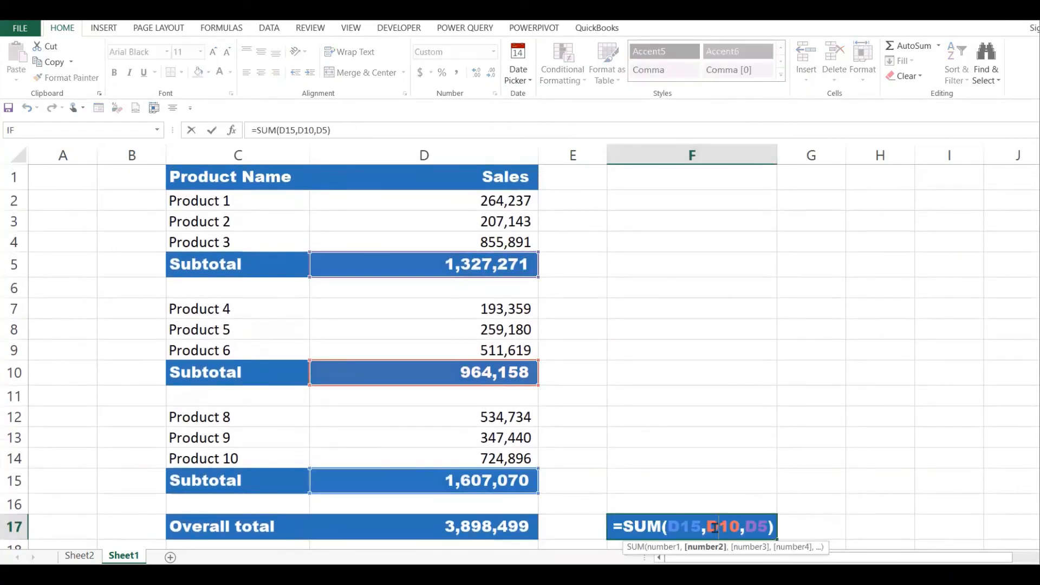
{"action": "double_click", "coordinate": [733, 526]}
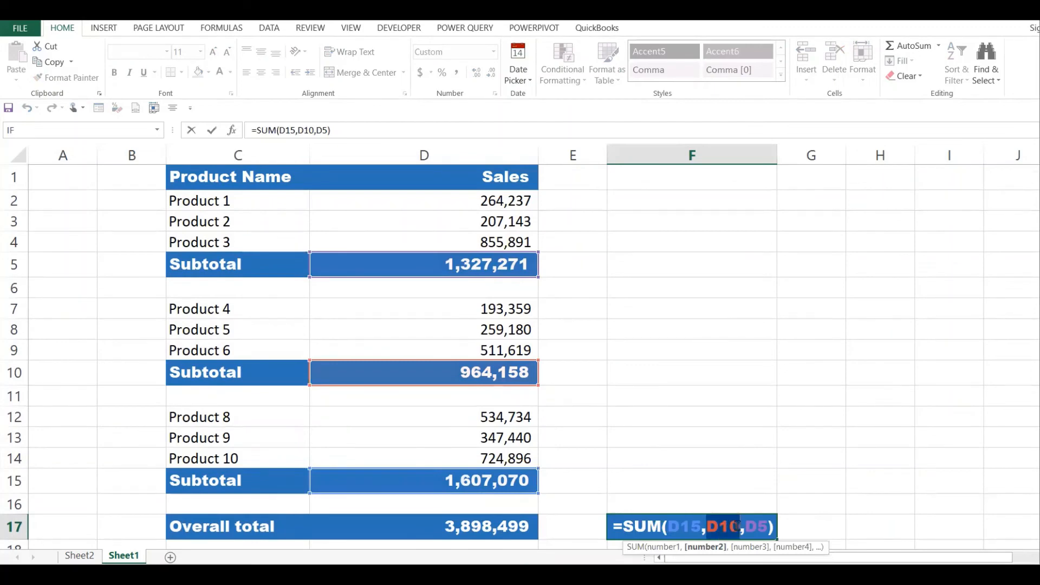
{"action": "left_click_drag", "start_coordinate": [623, 525], "coordinate": [786, 527]}
{"action": "type", "text": "="}
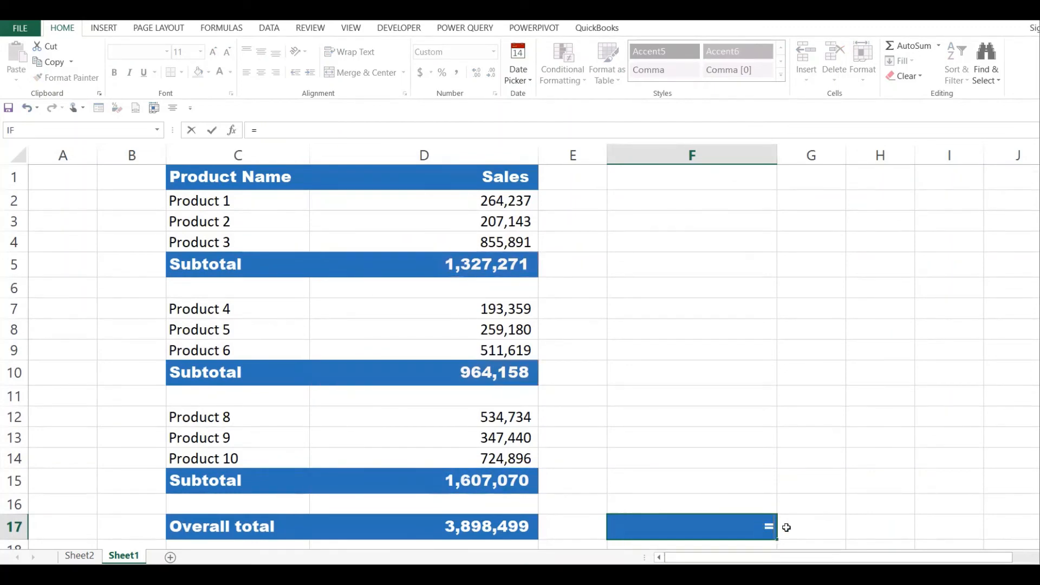
{"action": "type", "text": "SUM("}
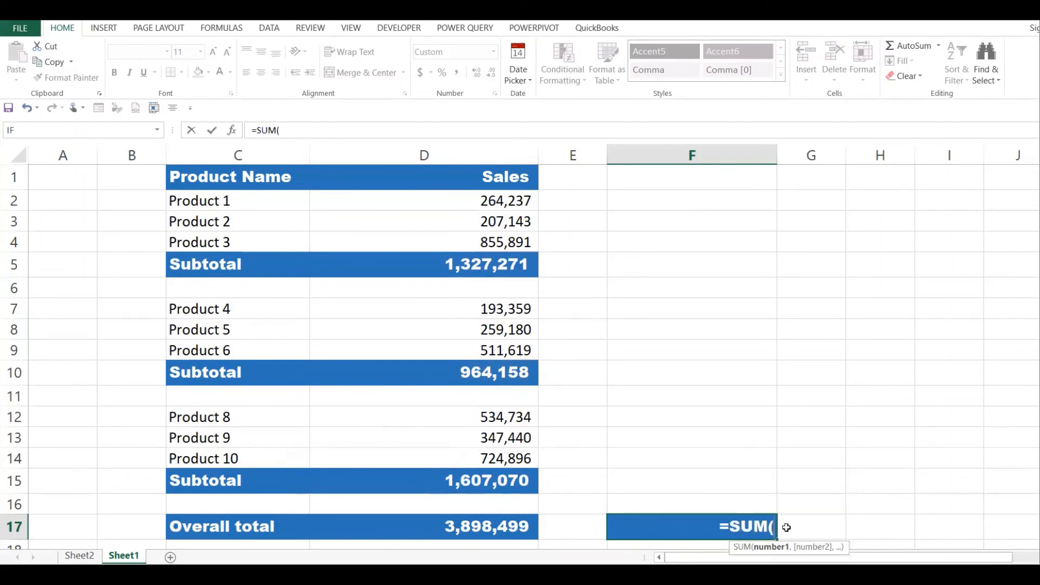
{"action": "left_click", "coordinate": [515, 263]}
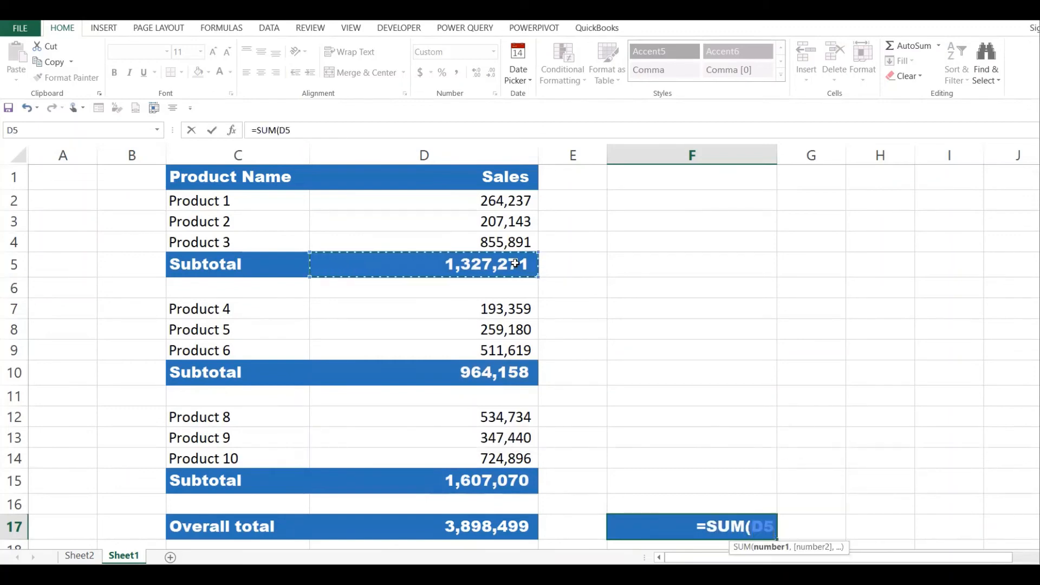
{"action": "type", "text": ","}
{"action": "left_click", "coordinate": [454, 371]}
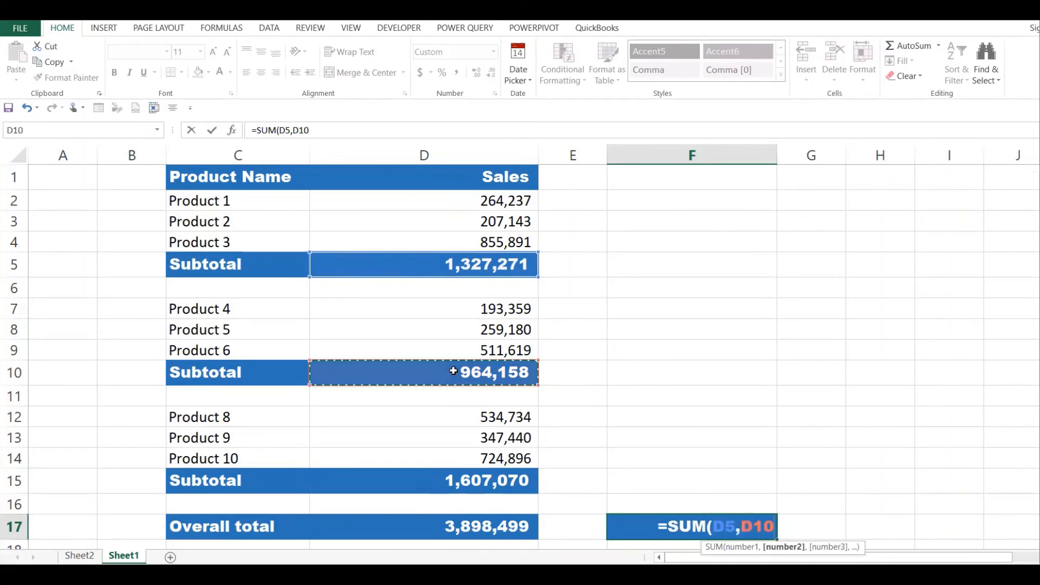
{"action": "type", "text": ","}
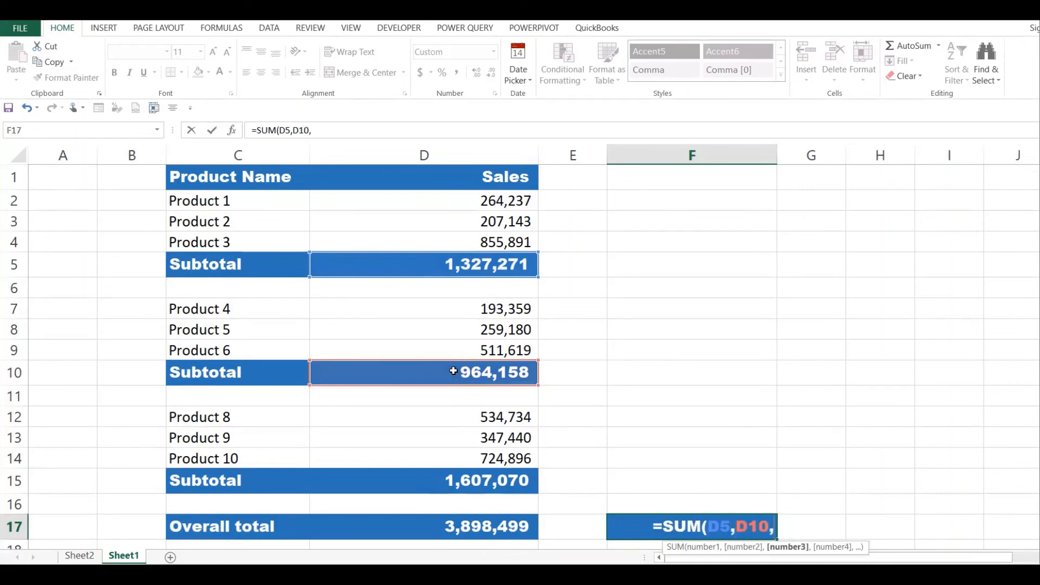
{"action": "left_click", "coordinate": [446, 489]}
{"action": "type", "text": ")"}
{"action": "key", "text": "Return"}
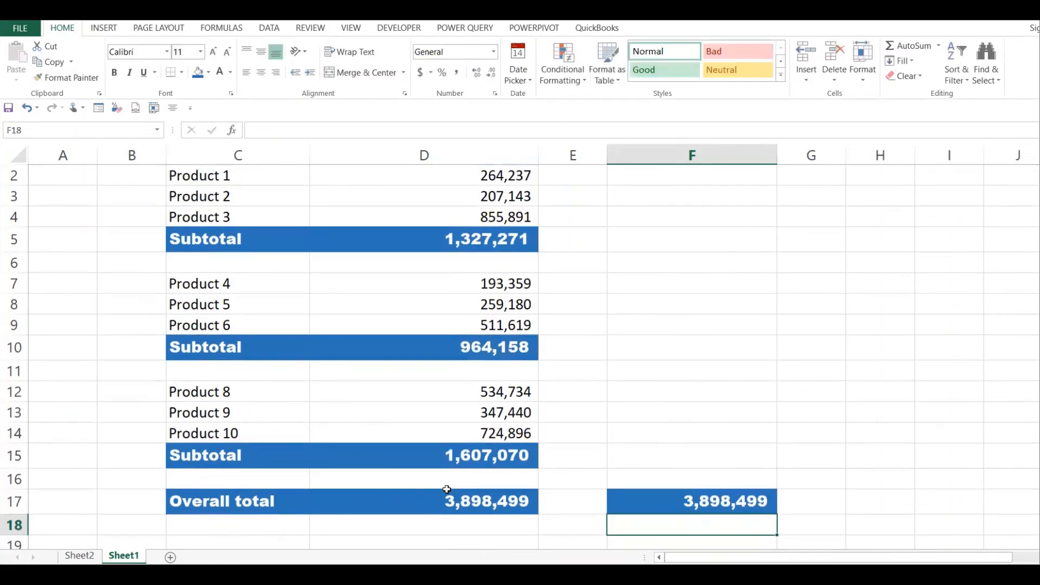
Compare the AGGREGATE overall total in D17 with the SUM of subtotals in F17
{"action": "left_click", "coordinate": [530, 507]}
{"action": "left_click", "coordinate": [686, 506]}
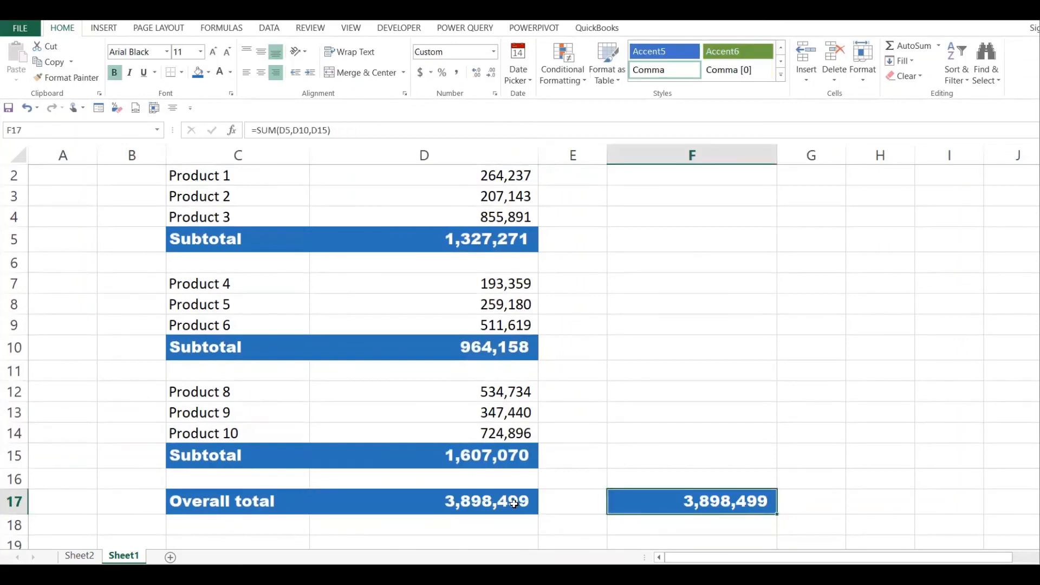
{"action": "left_click", "coordinate": [496, 504]}
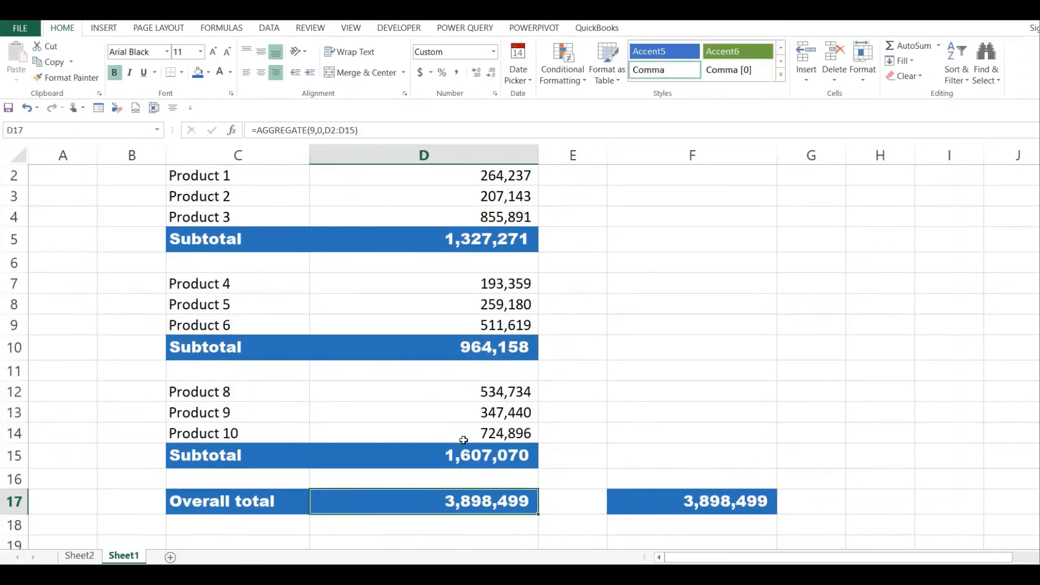